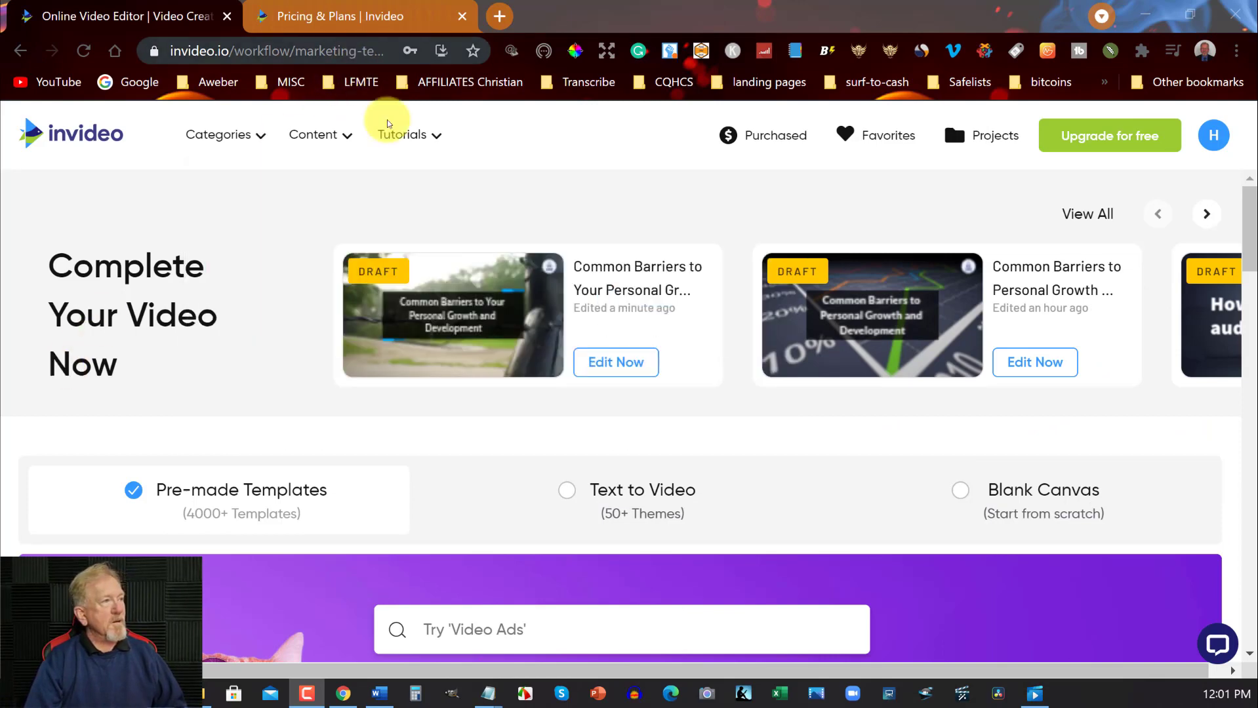
# Compare the Free (current), Business ($180/year) and Unlimited ($360/year) plans on the pricing page.
pyautogui.click(358, 10)
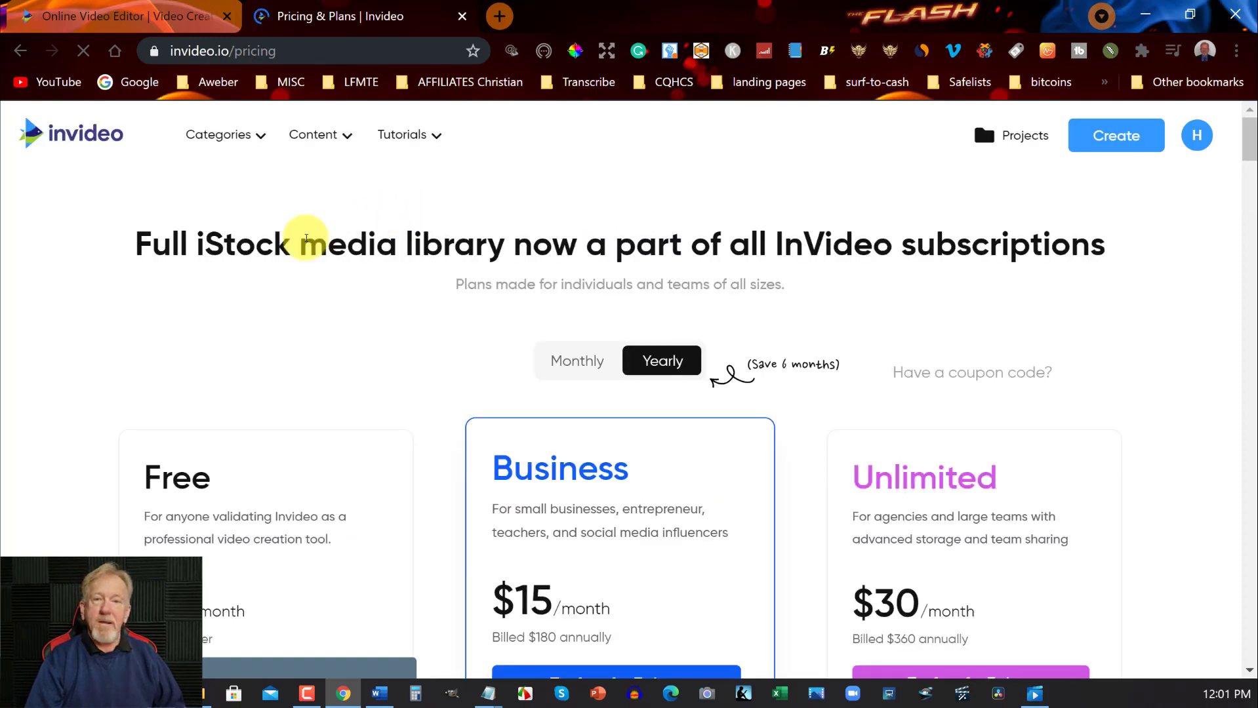
pyautogui.scroll(-3, 238, 249)
pyautogui.scroll(-3, 238, 254)
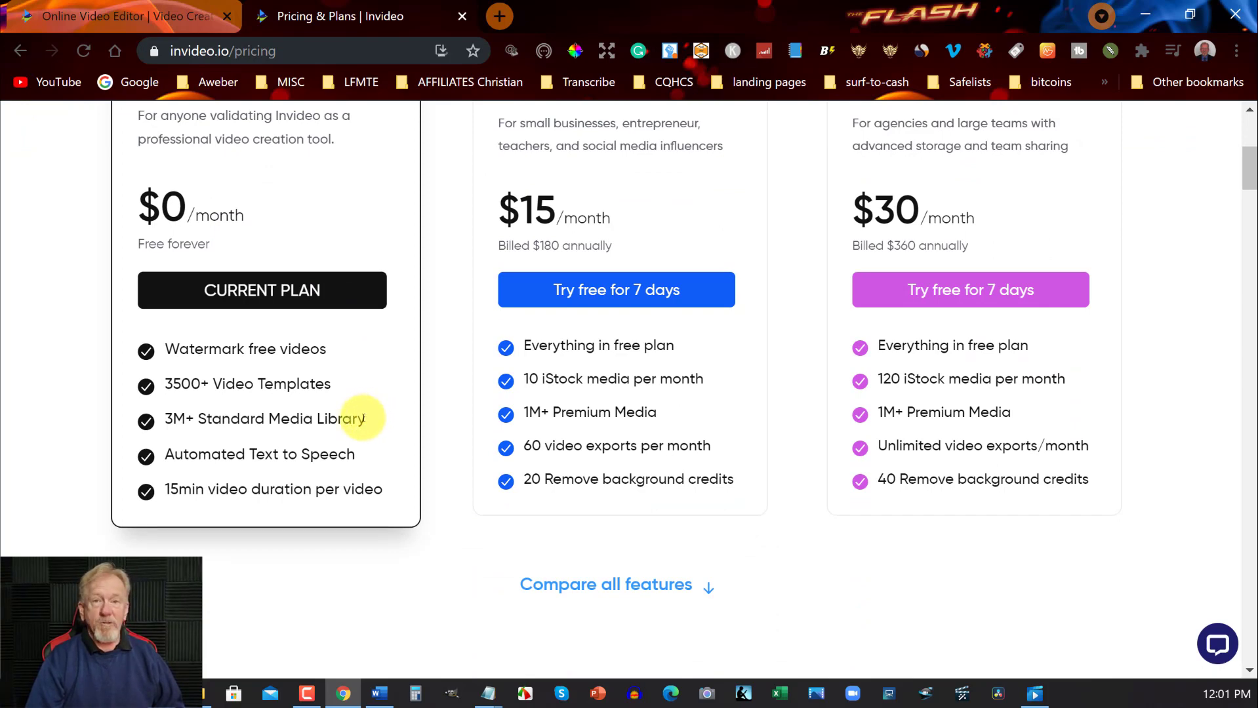
pyautogui.scroll(2, 361, 417)
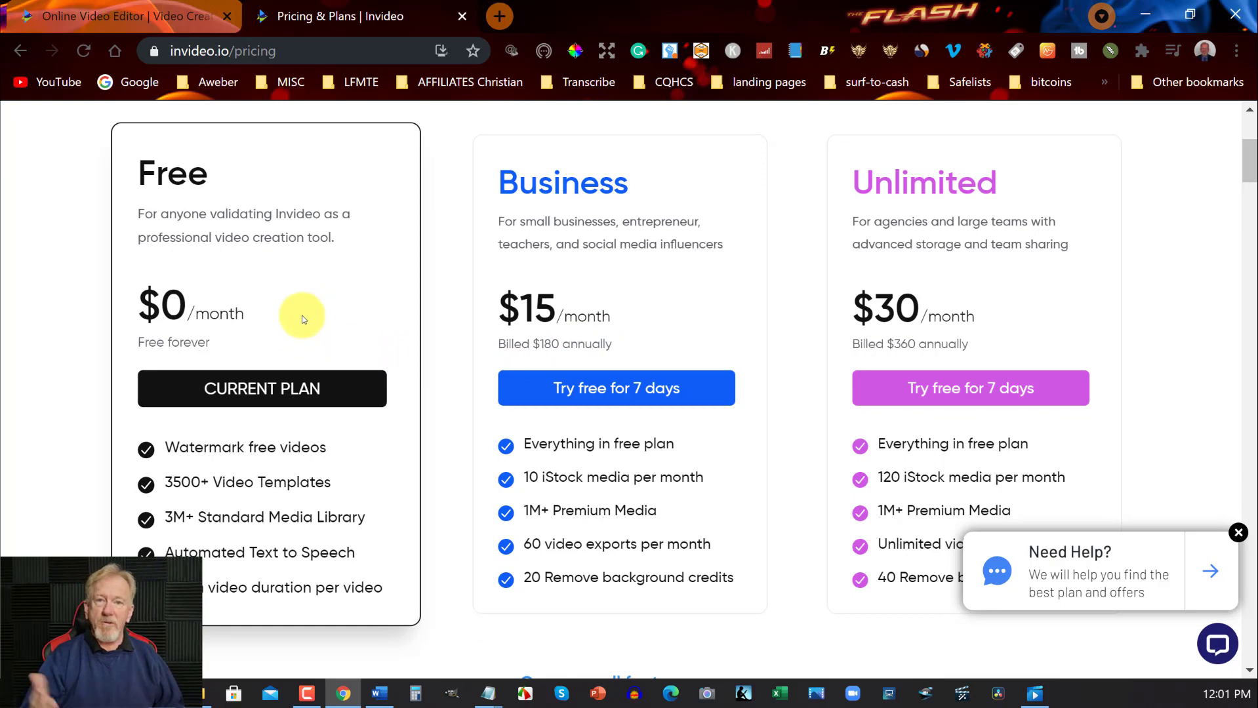
pyautogui.scroll(-3, 301, 318)
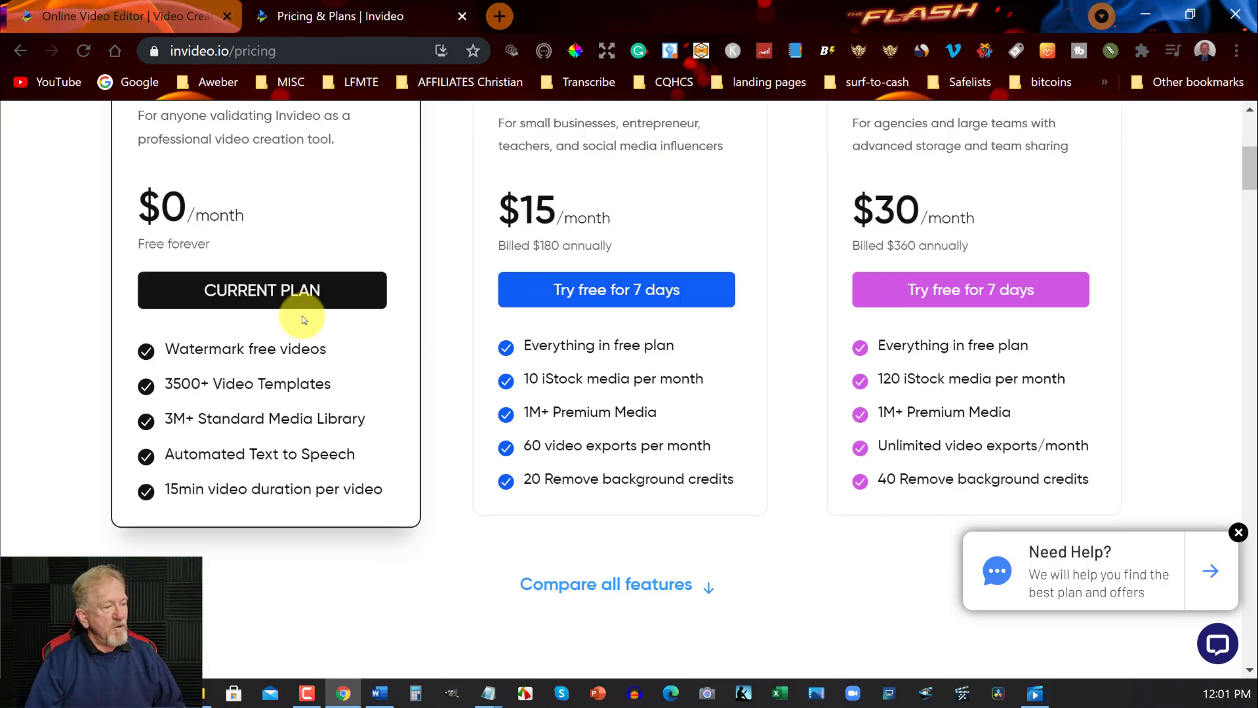
pyautogui.scroll(3, 301, 317)
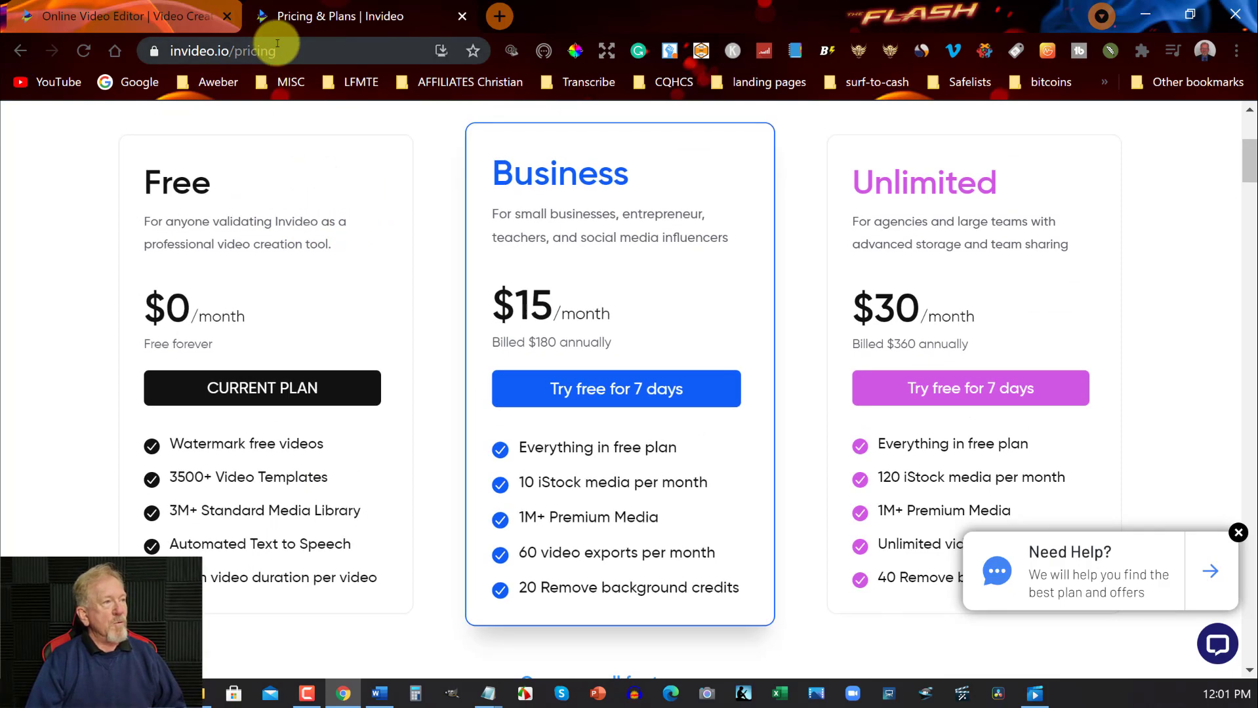
# Choose Text to Video, pick the Swift template in Wide 16:9 and start the project.
pyautogui.click(139, 8)
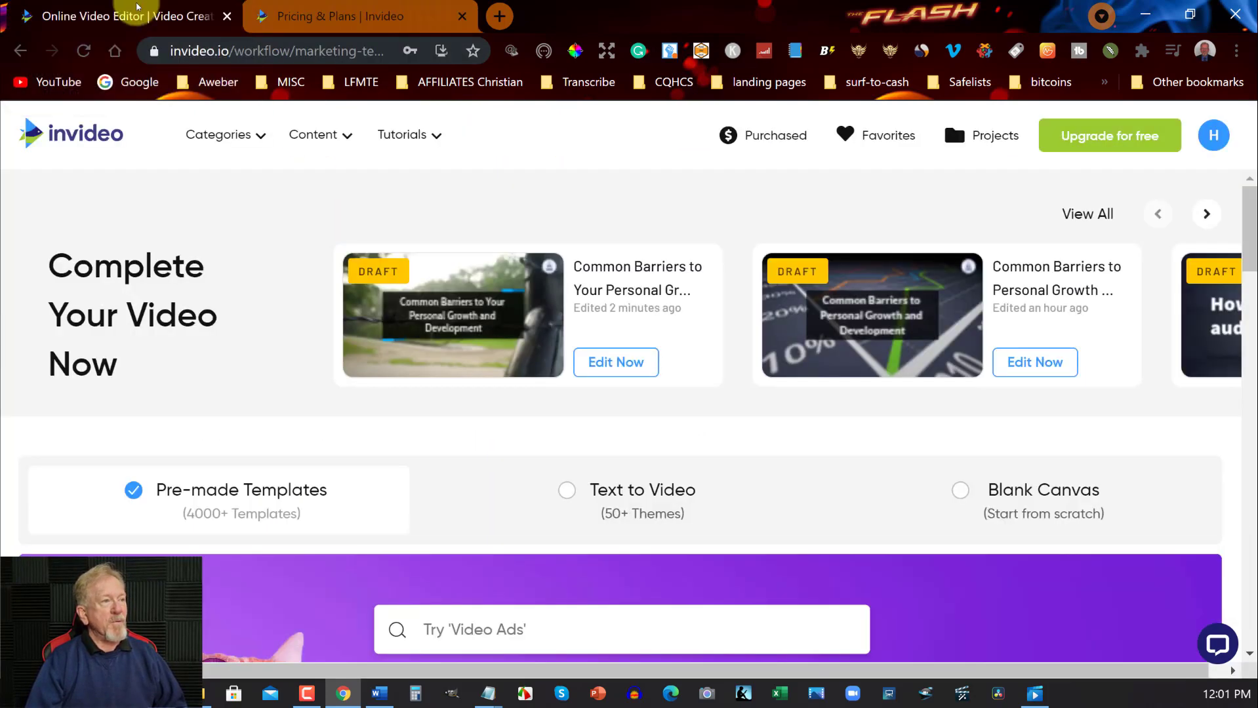
pyautogui.scroll(-2, 522, 205)
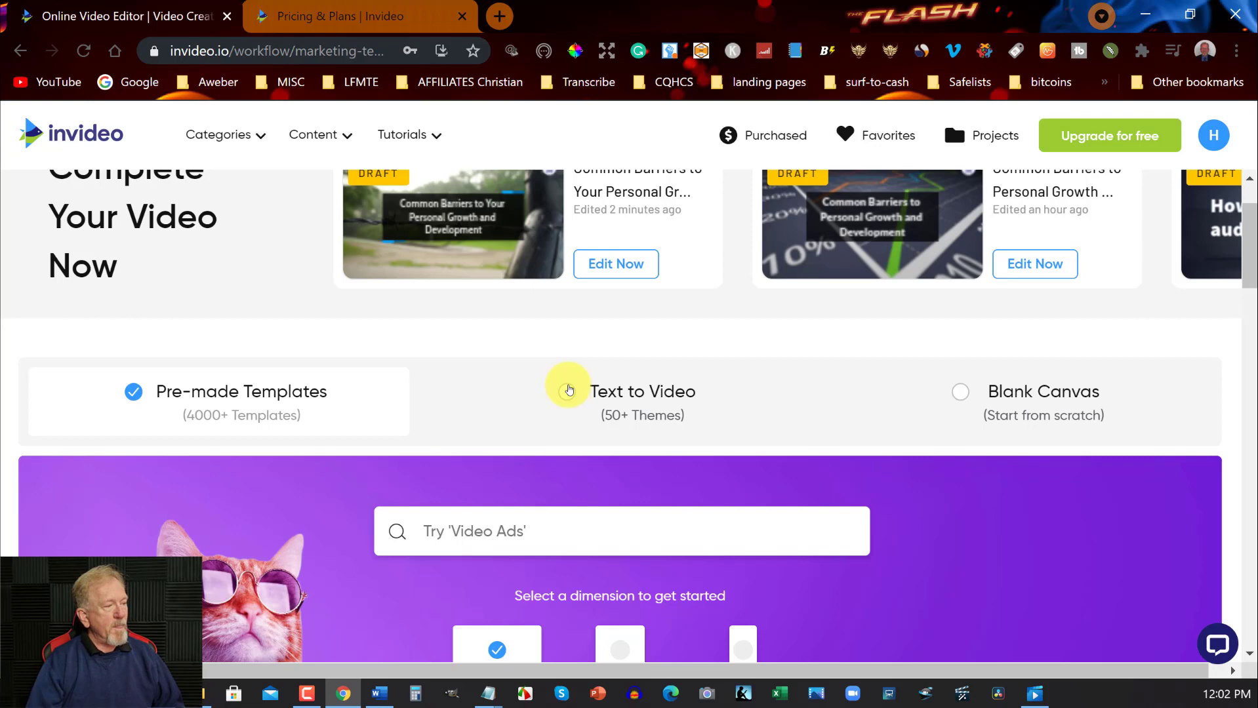
pyautogui.click(568, 391)
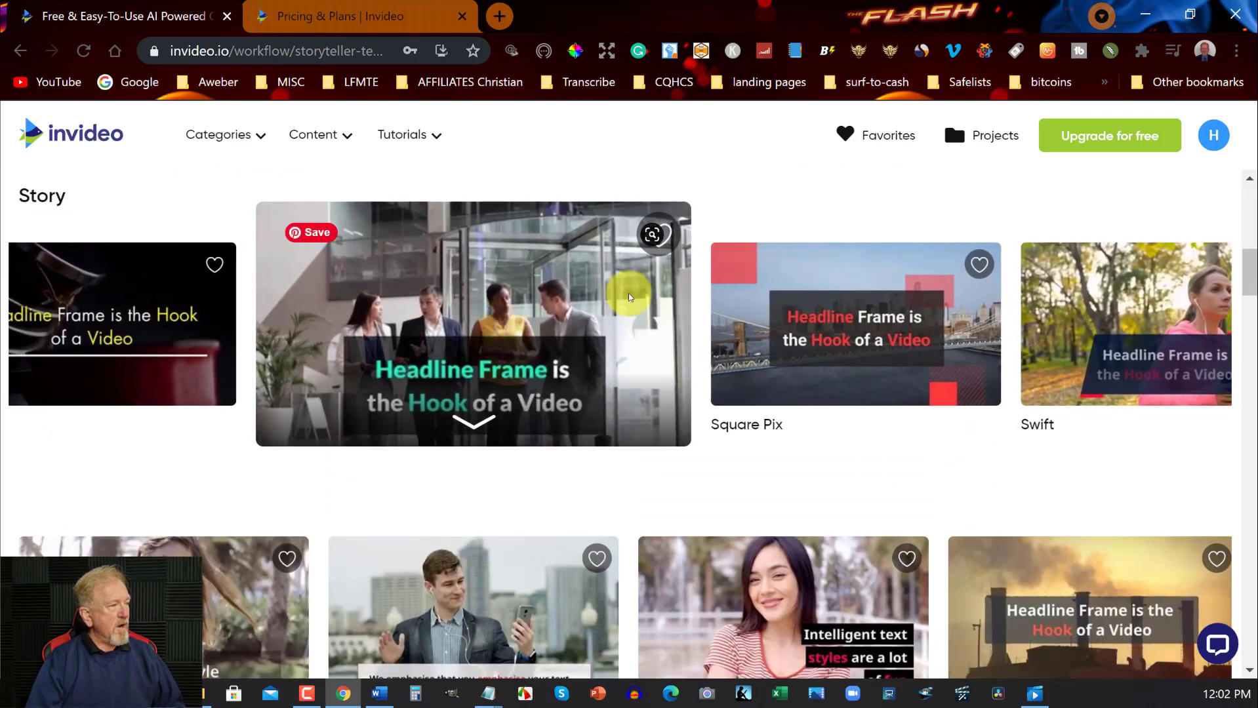
pyautogui.moveTo(875, 284)
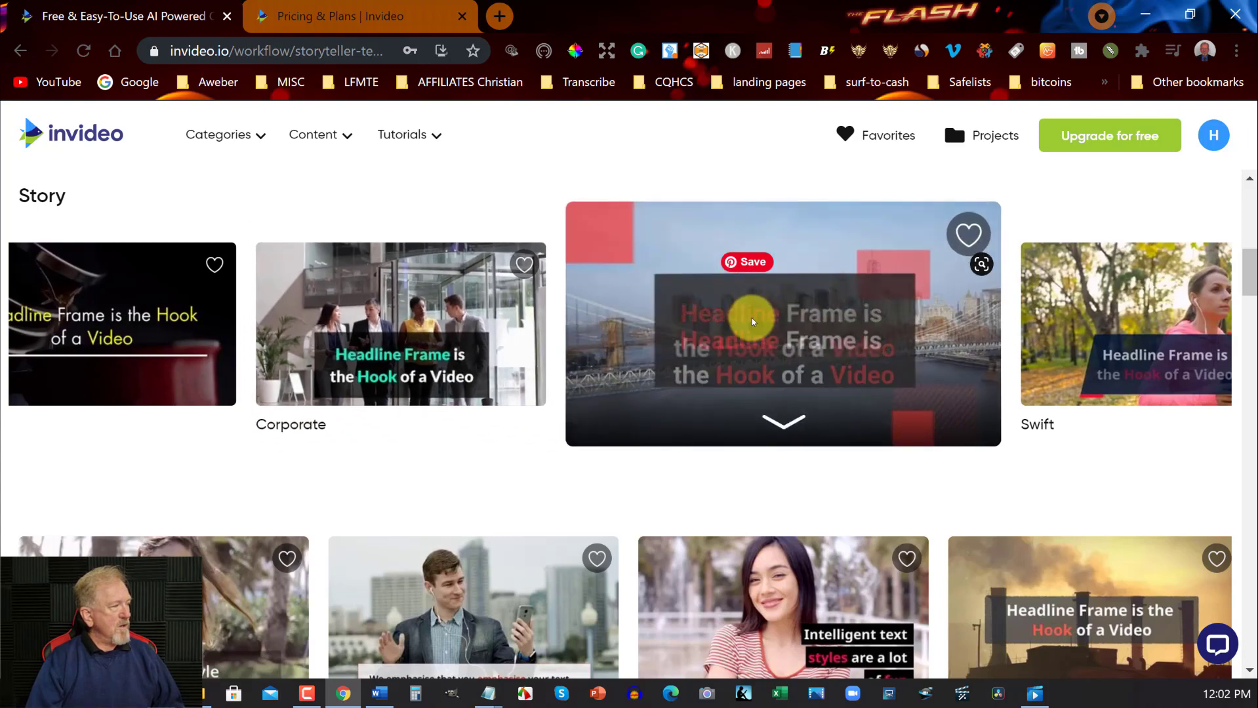
pyautogui.moveTo(1061, 327)
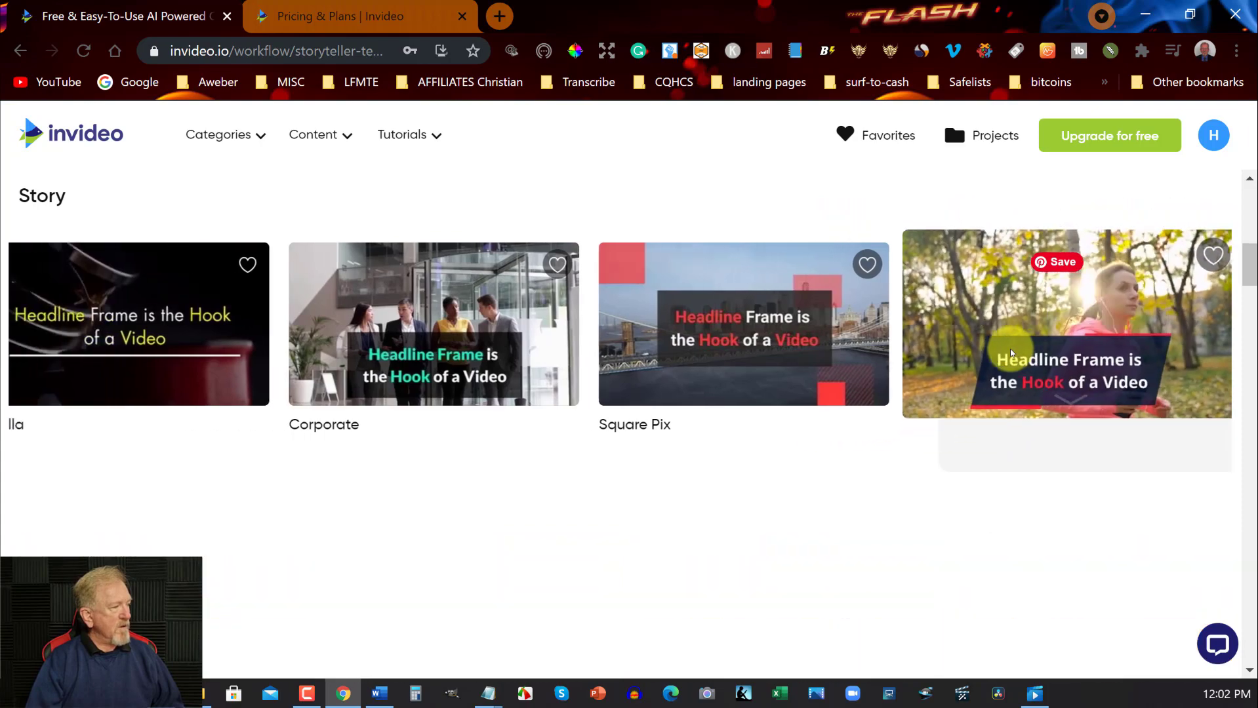
pyautogui.click(1010, 352)
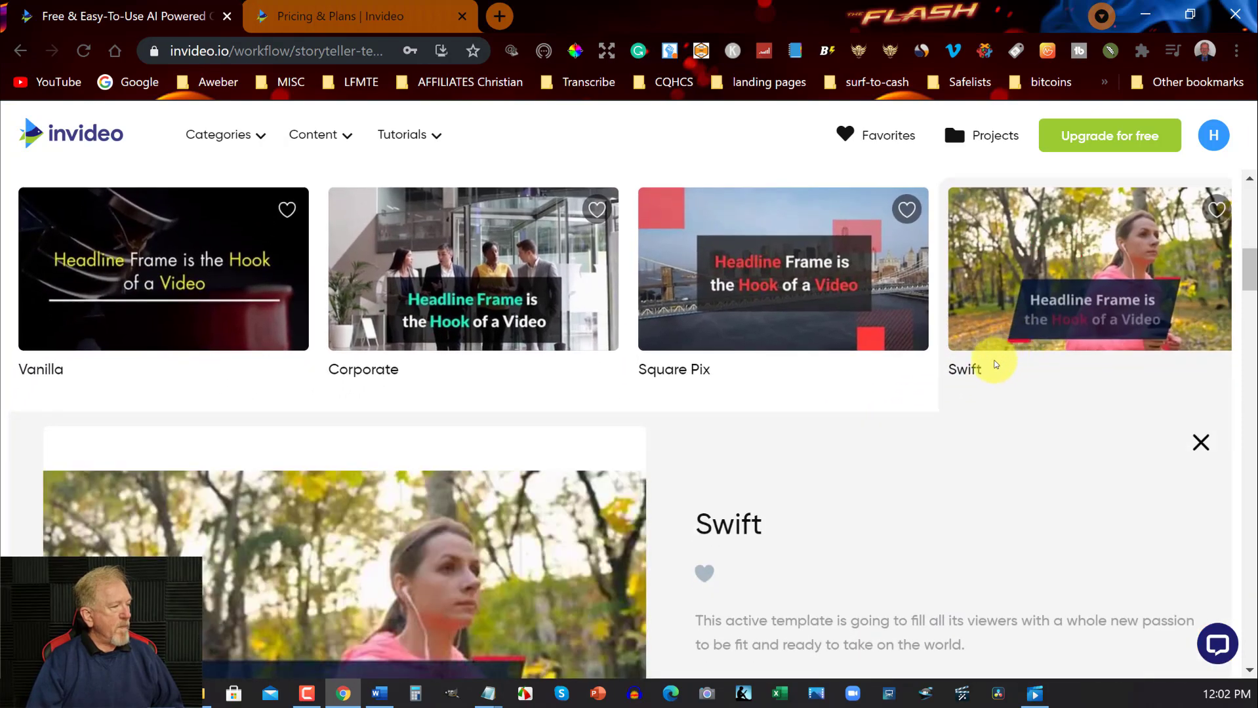
pyautogui.scroll(-3, 453, 459)
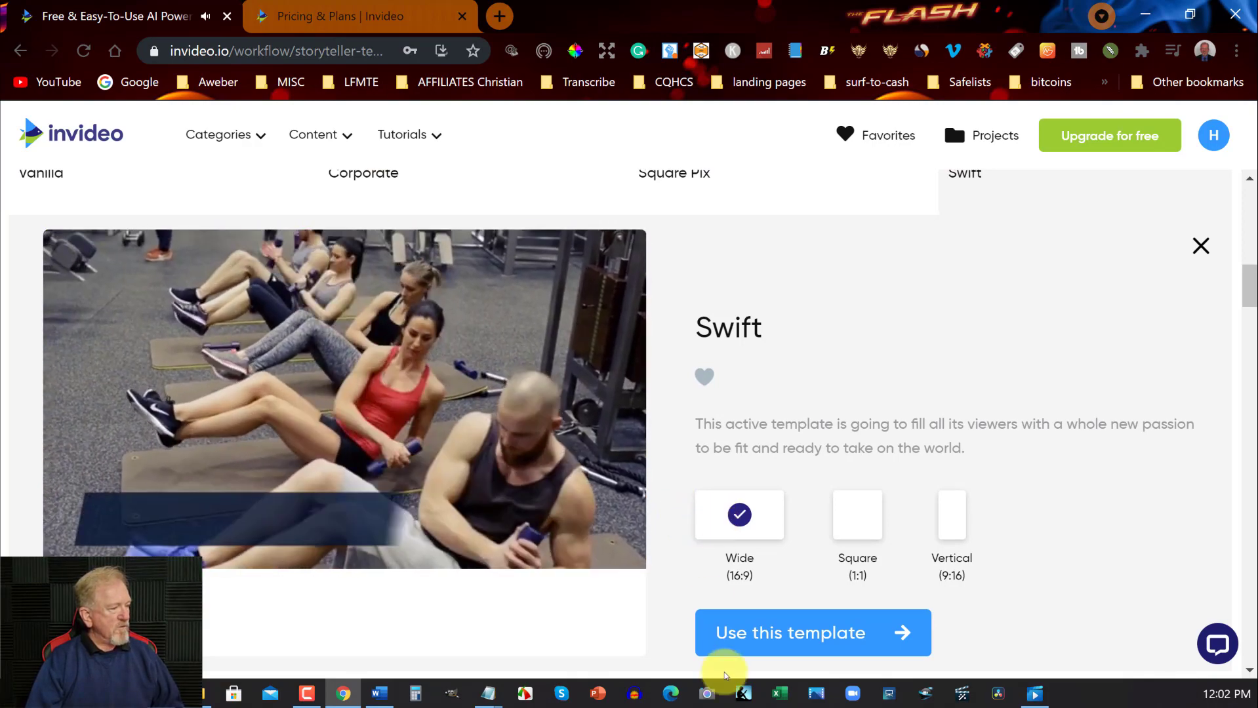
pyautogui.click(782, 633)
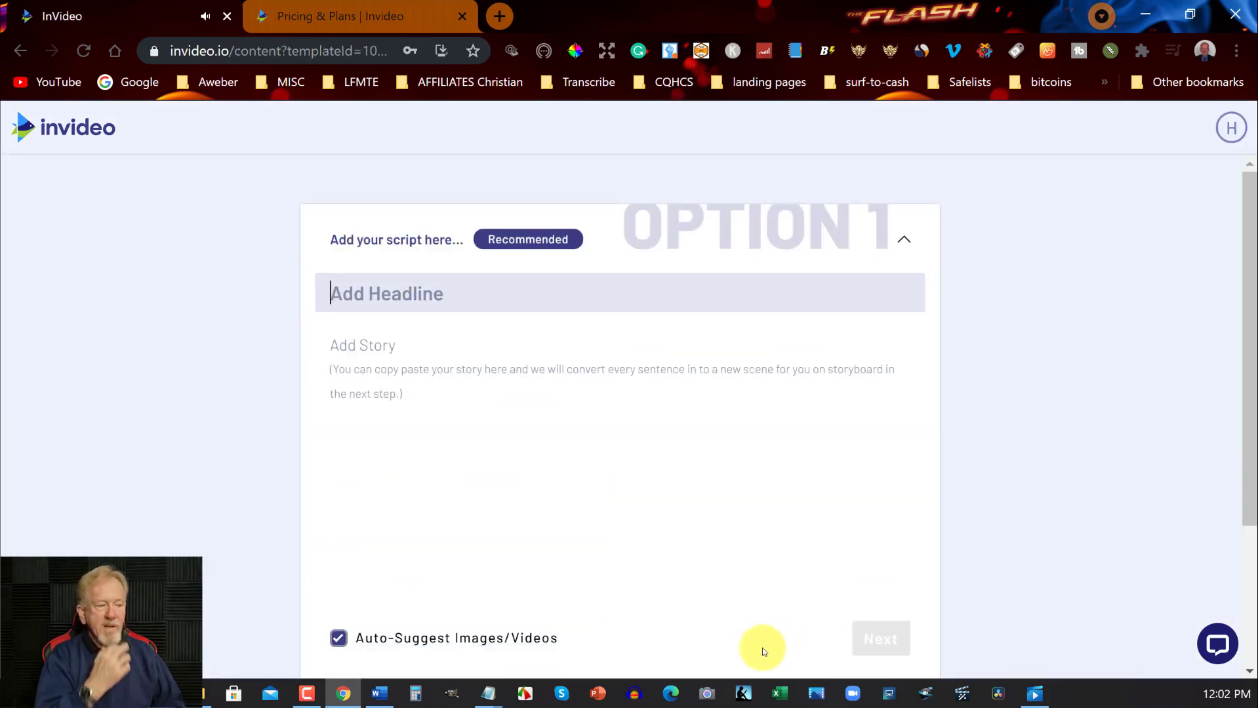
# Copy the title 'Create Your Day' from the Notepad script into the headline field.
pyautogui.click(494, 694)
pyautogui.click(600, 636)
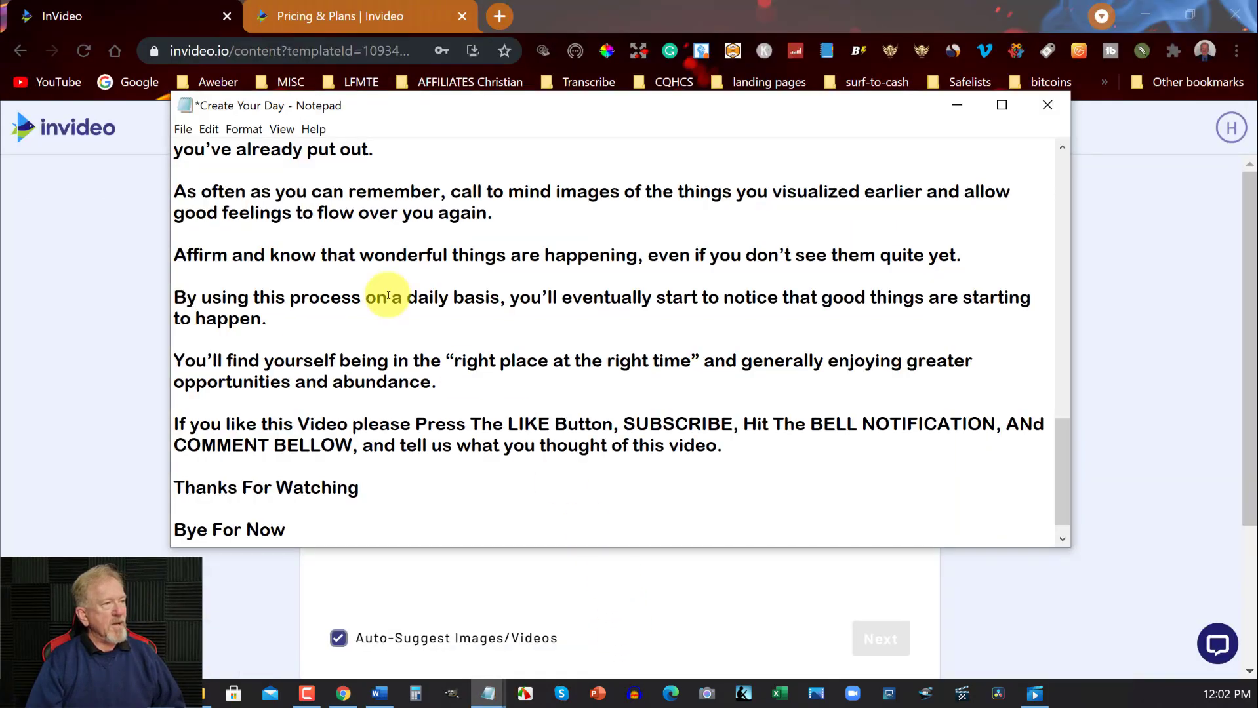
pyautogui.scroll(15, 518, 325)
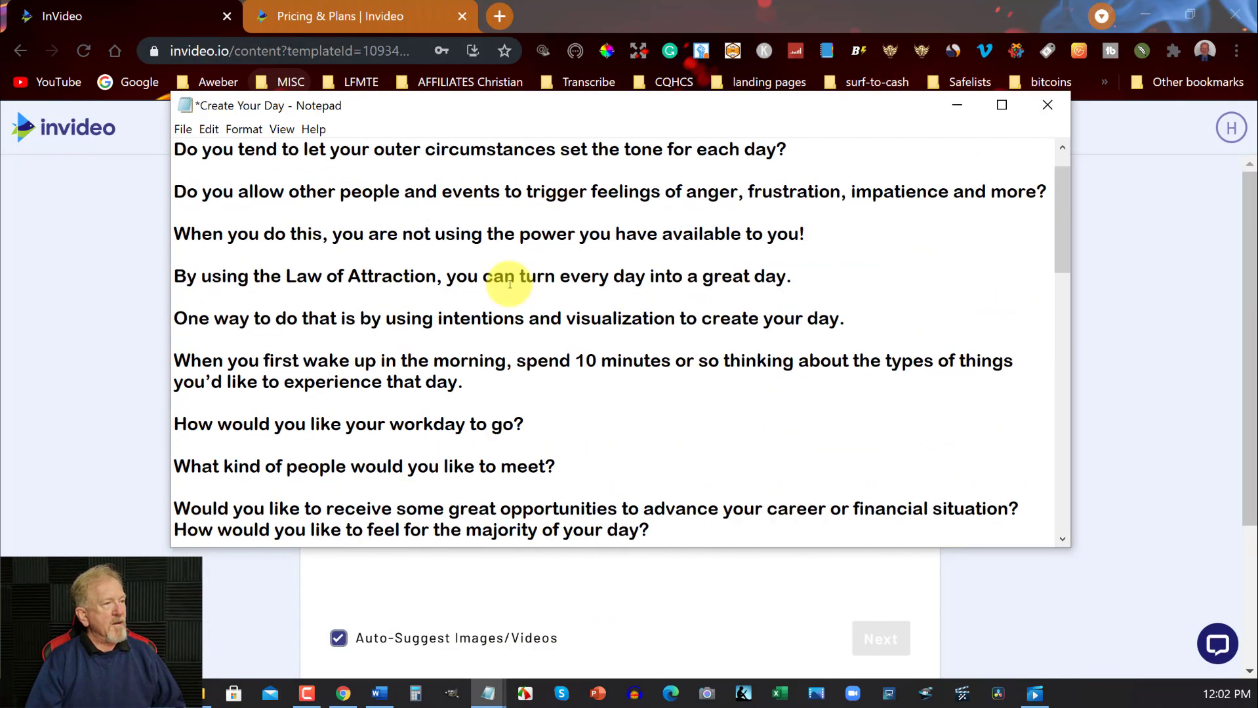
pyautogui.moveTo(328, 144); pyautogui.dragTo(191, 139)
pyautogui.rightClick(199, 148)
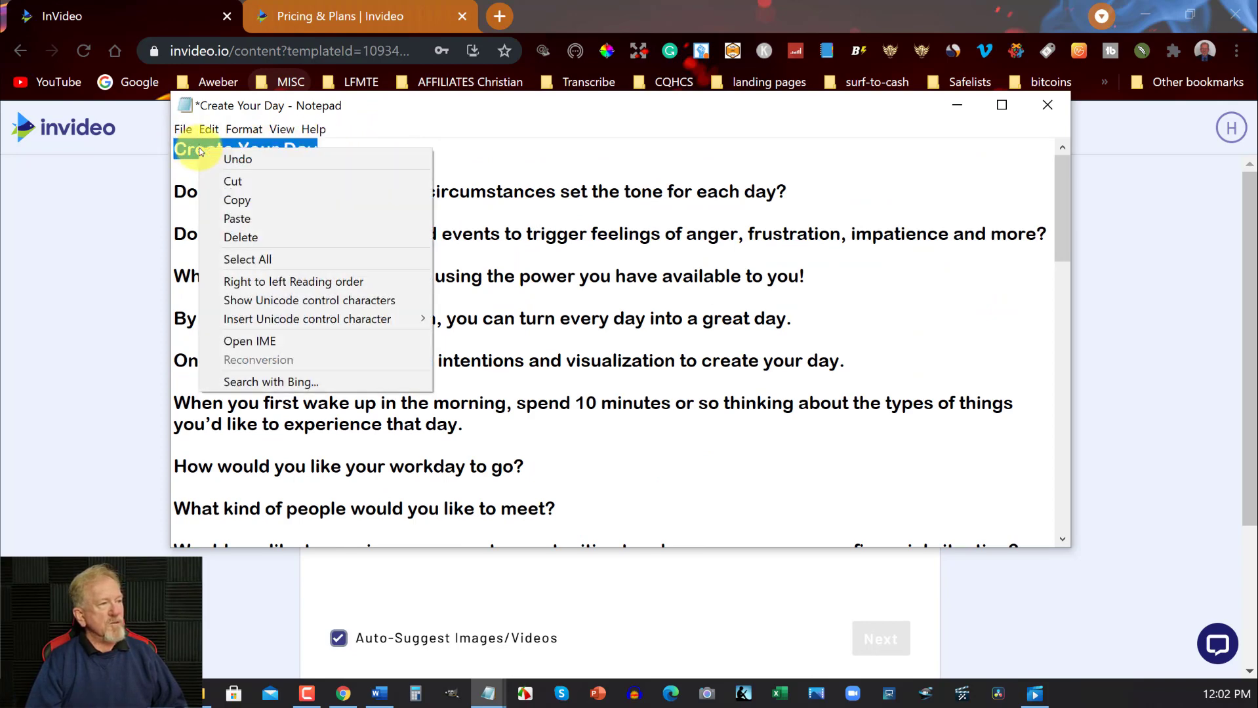
pyautogui.click(237, 199)
pyautogui.click(122, 246)
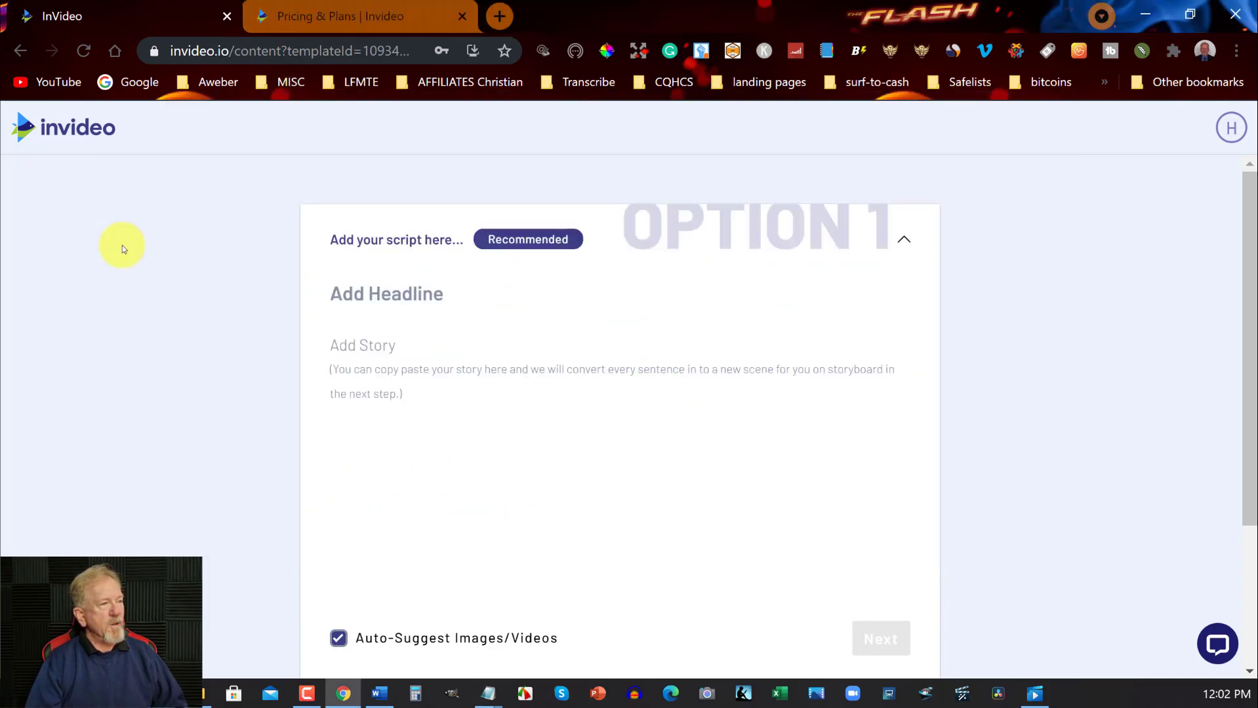
pyautogui.click(349, 298)
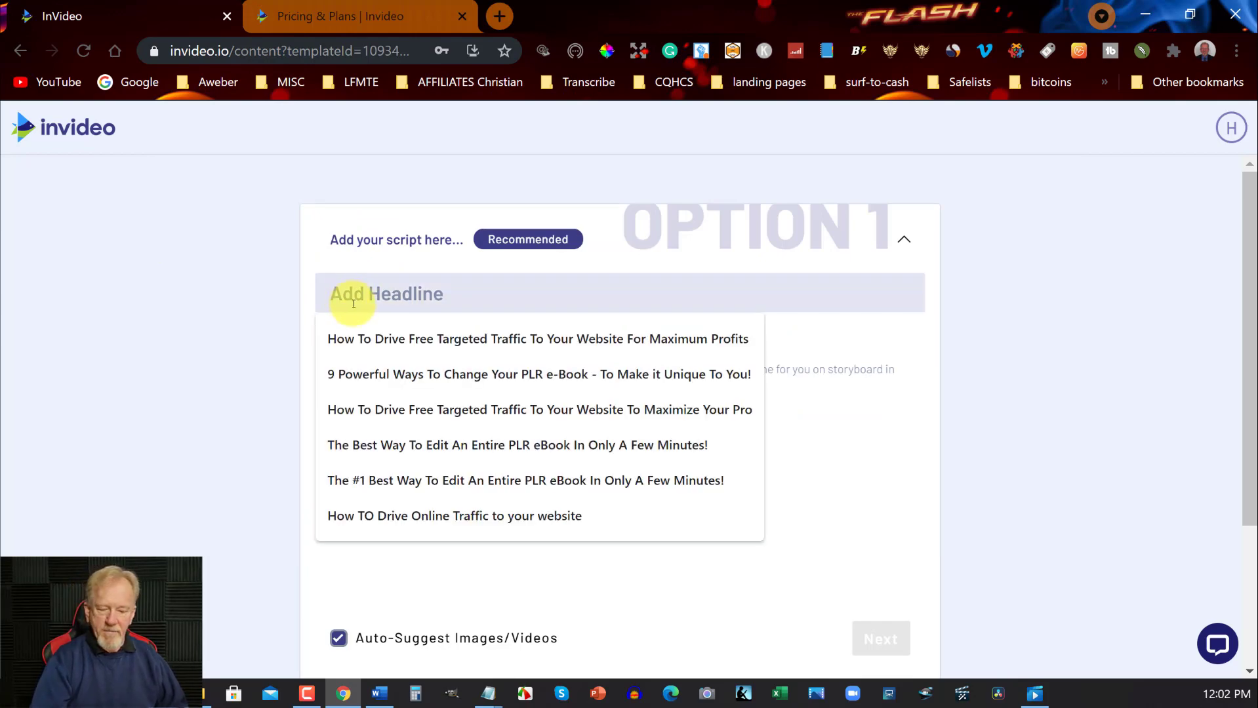
pyautogui.hotkey('ctrl', 'v')
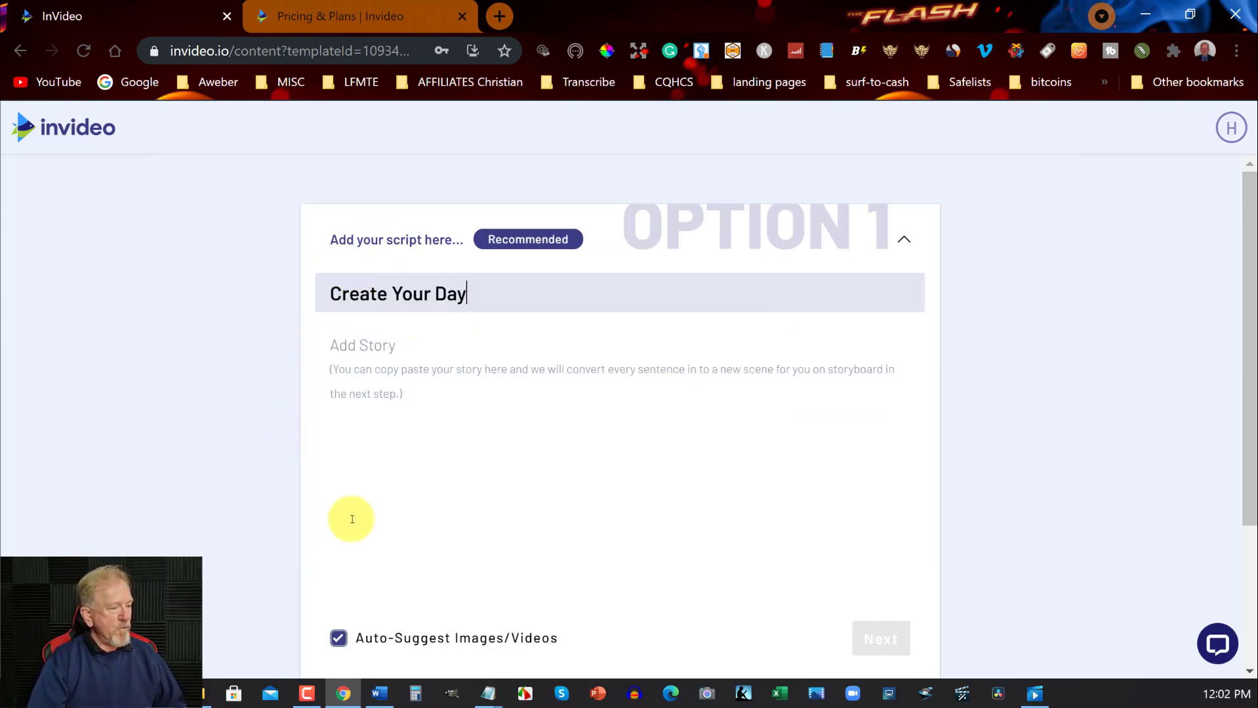
# Paste the script body from Notepad into the story field and generate the storyboard.
pyautogui.click(483, 692)
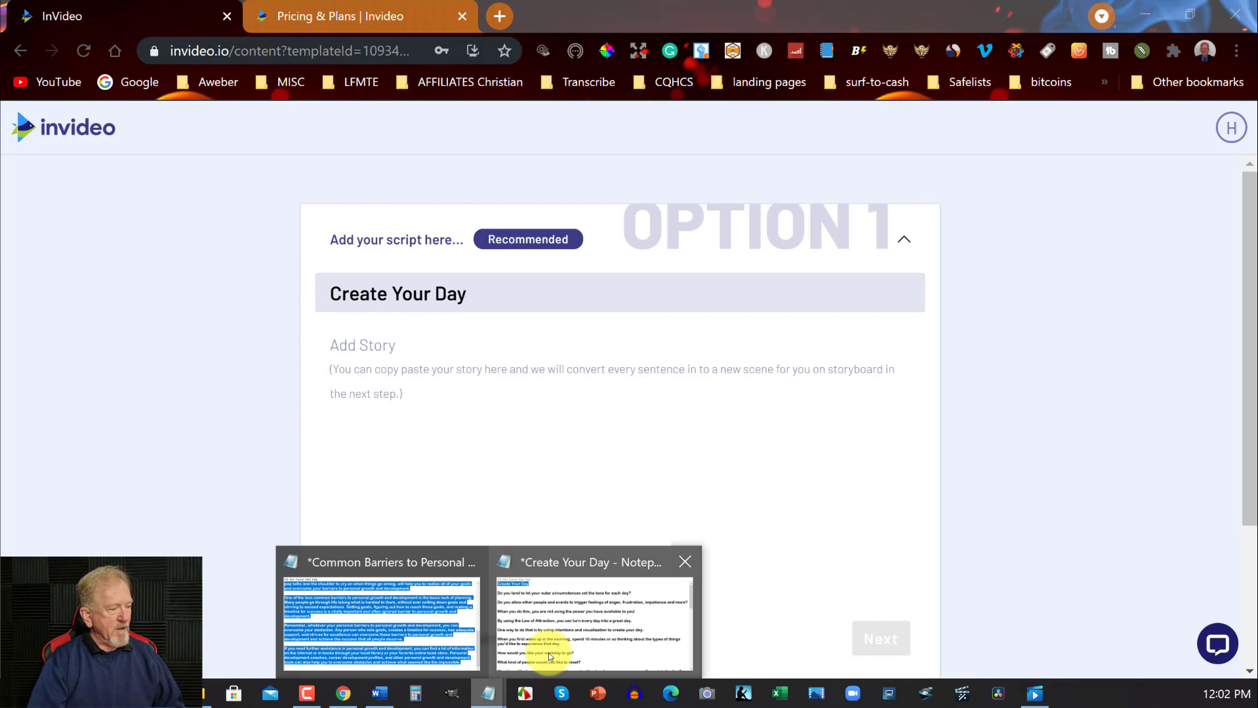
pyautogui.click(557, 644)
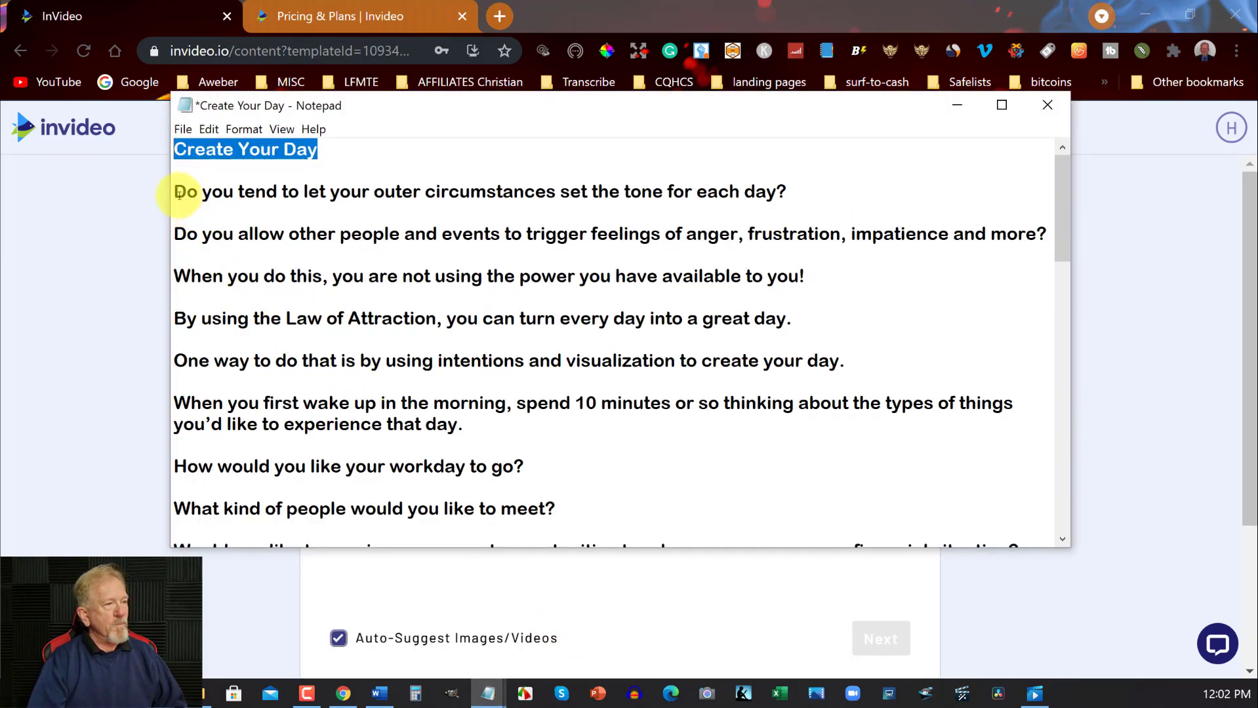
pyautogui.moveTo(175, 191); pyautogui.dragTo(730, 621)
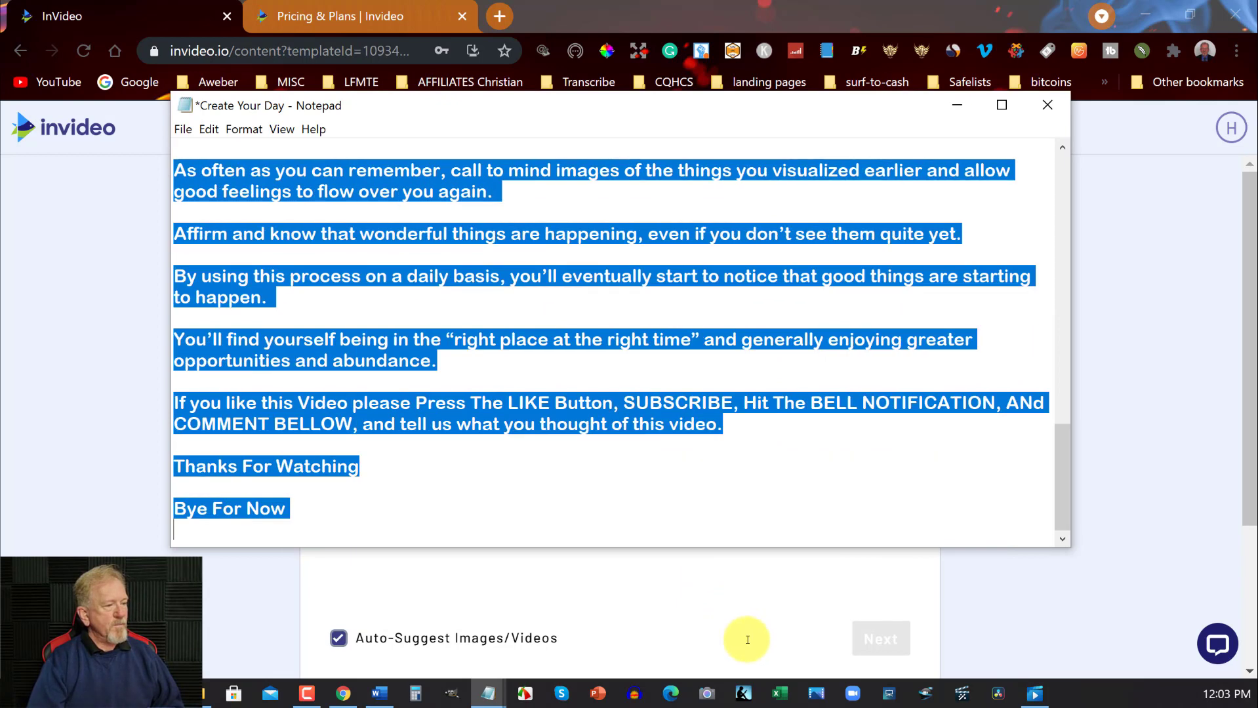
pyautogui.rightClick(285, 173)
pyautogui.click(318, 226)
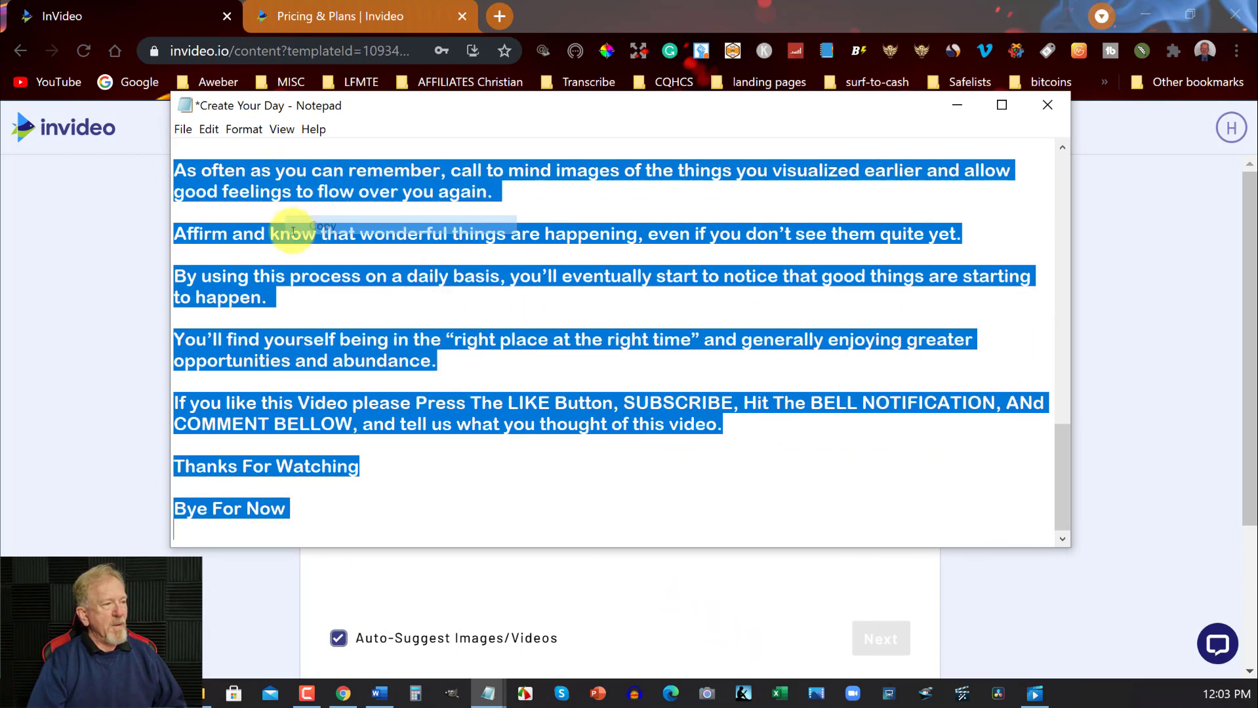
pyautogui.click(952, 107)
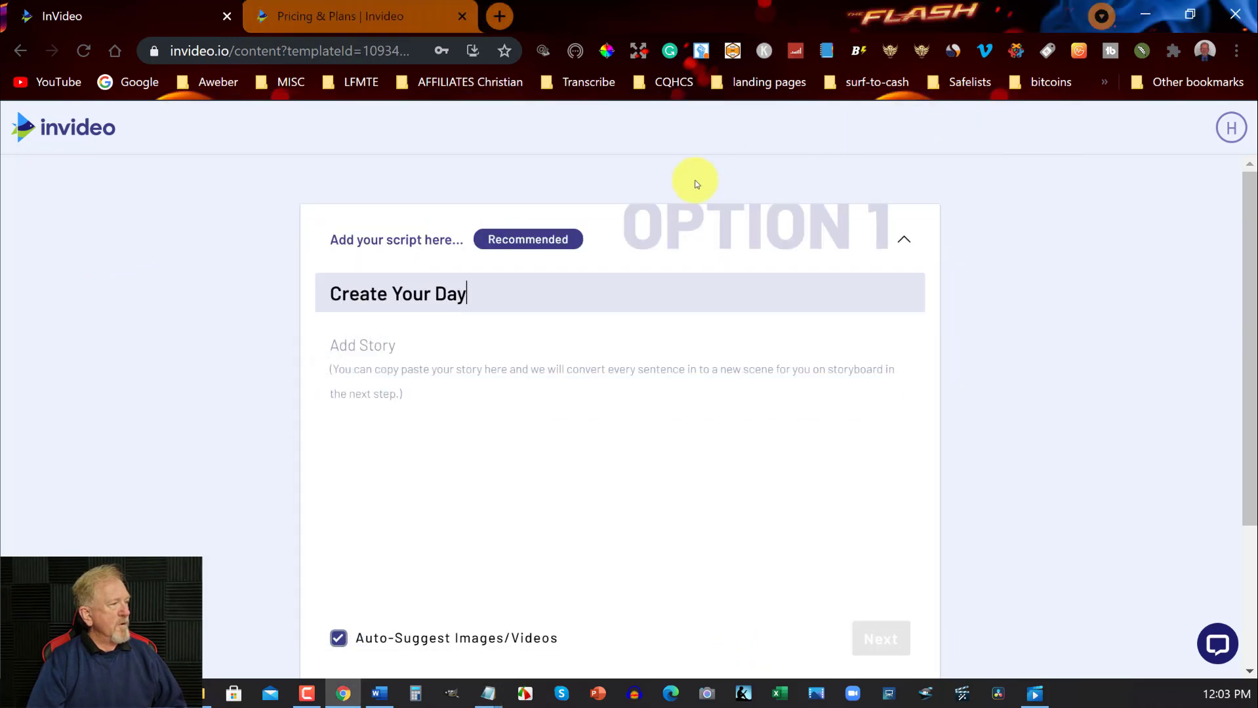
pyautogui.click(333, 345)
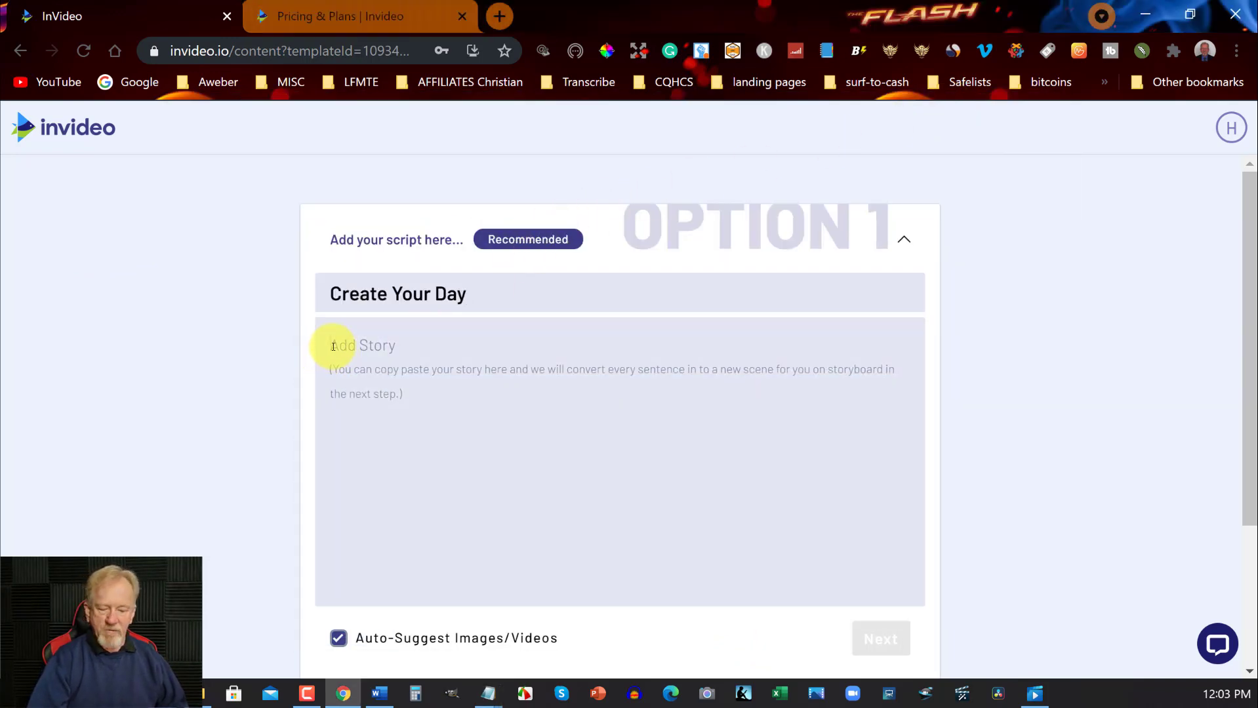
pyautogui.hotkey('ctrl', 'v')
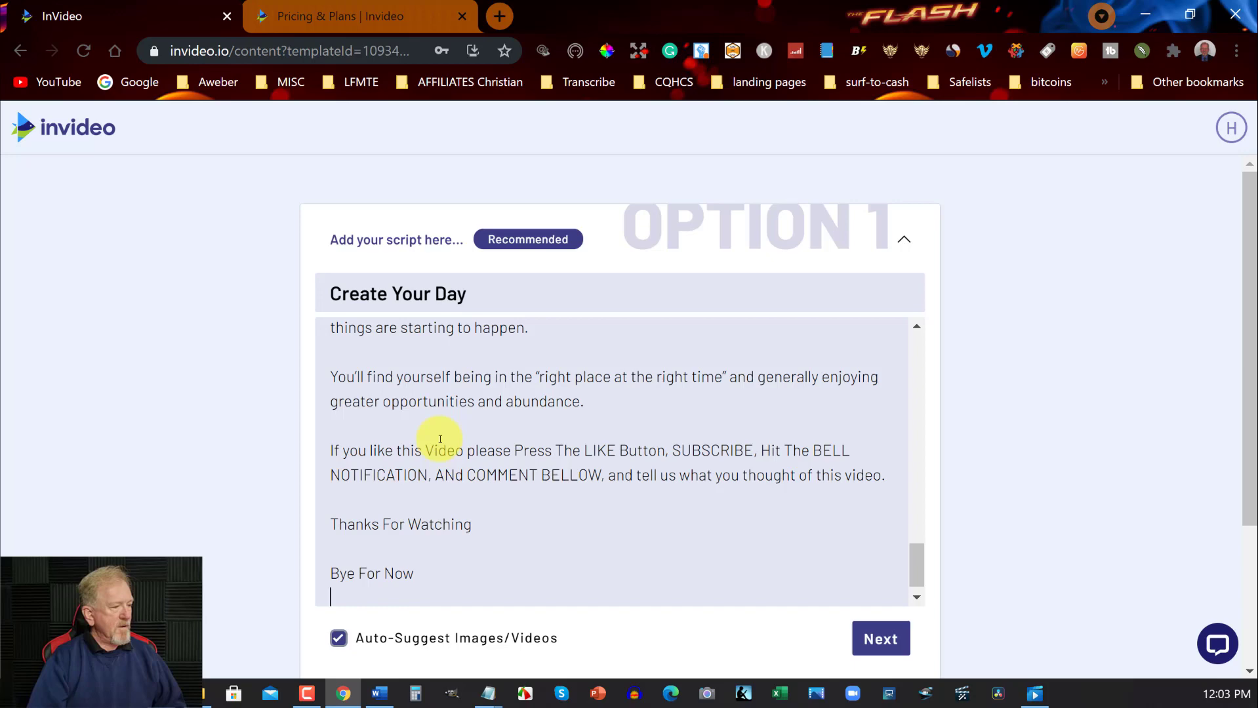
pyautogui.click(879, 638)
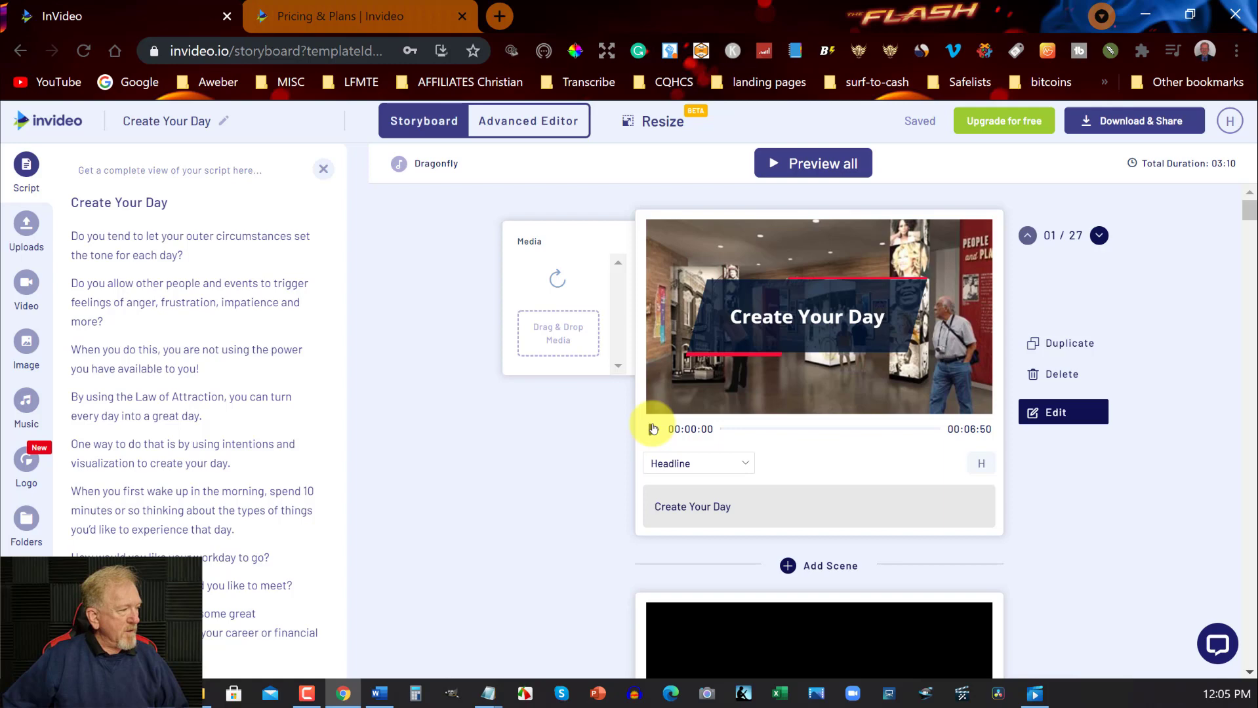
# Play scene 1's preview: the 'Create Your Day' headline over museum gallery footage.
pyautogui.click(653, 429)
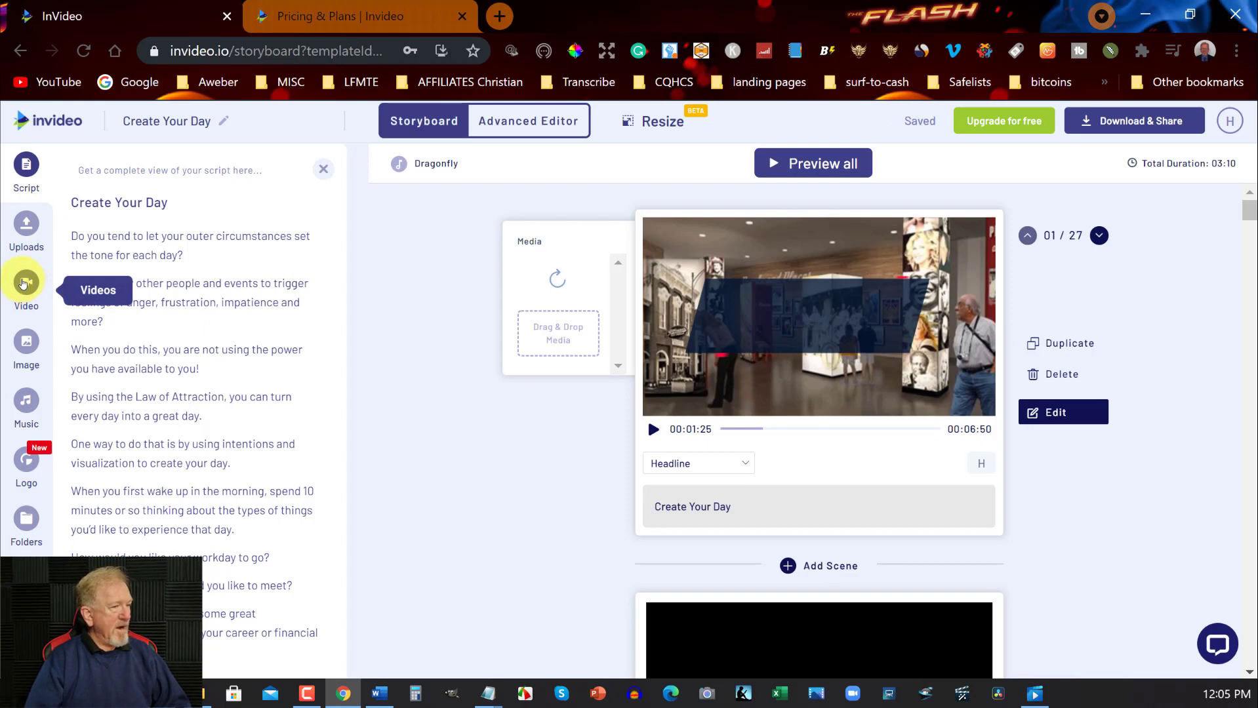
# Turn off Include iStock results and Include Premium Media in the video search.
pyautogui.scroll(-5, 531, 383)
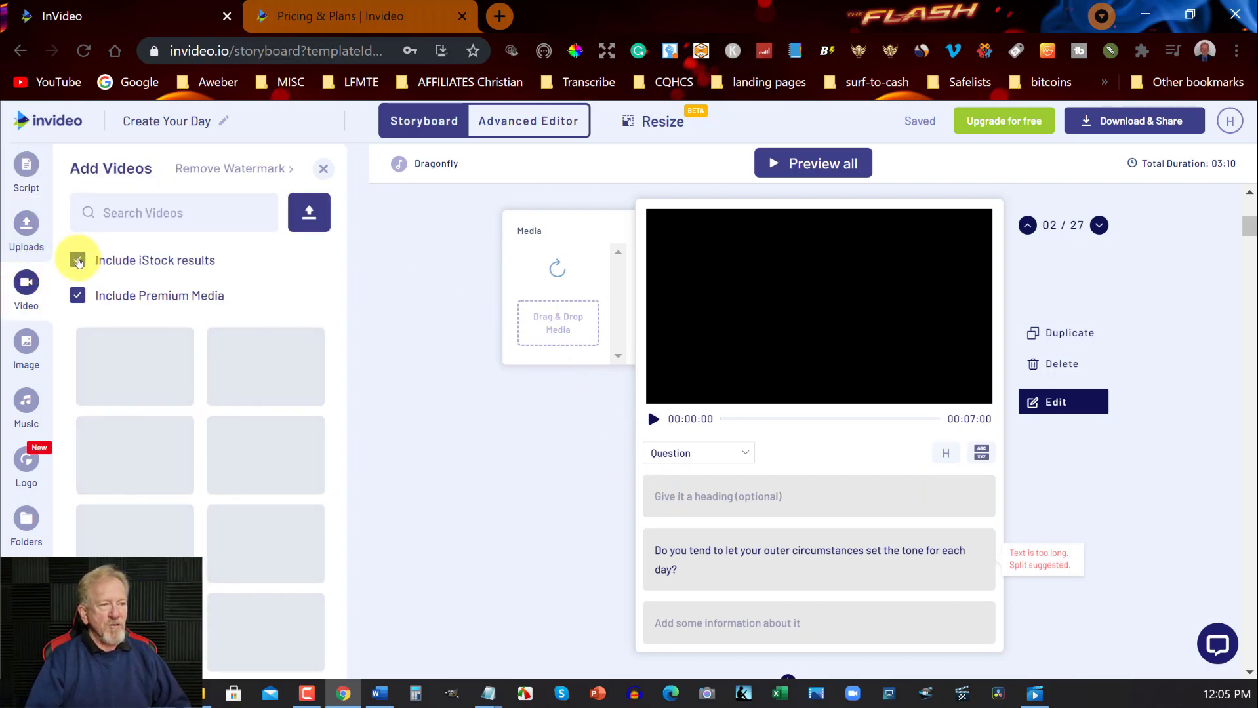
pyautogui.click(79, 261)
pyautogui.click(78, 296)
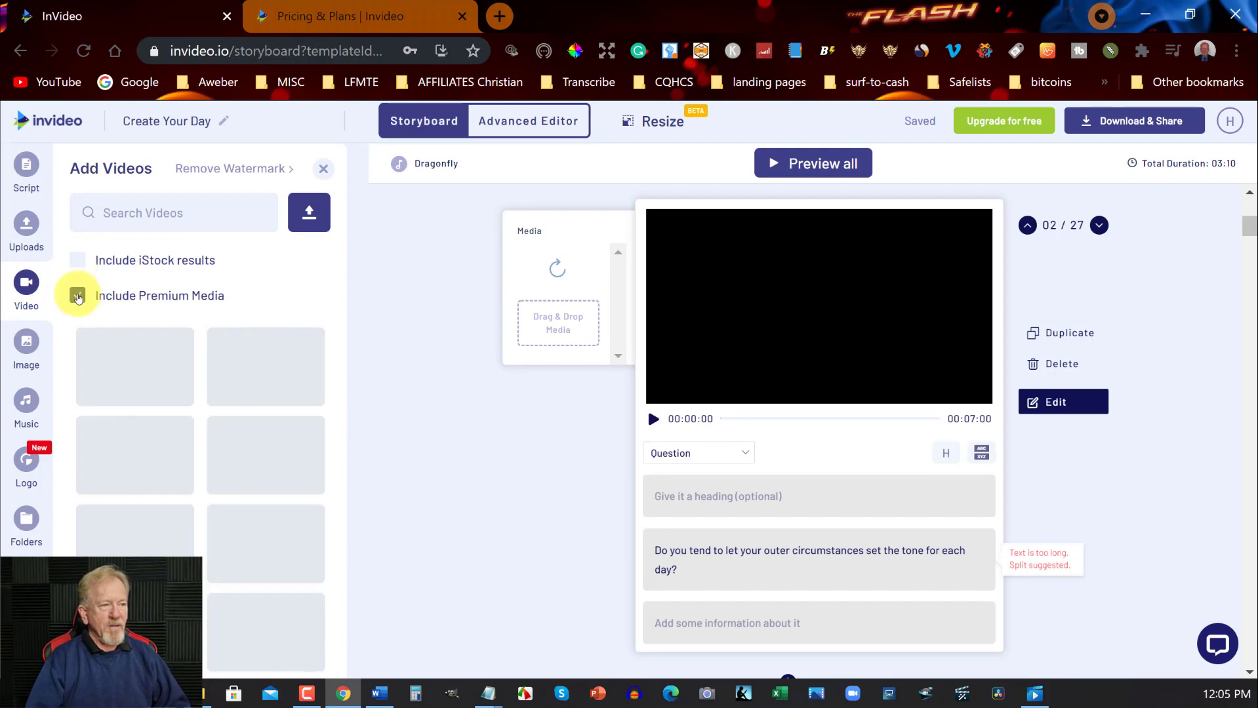
pyautogui.click(78, 296)
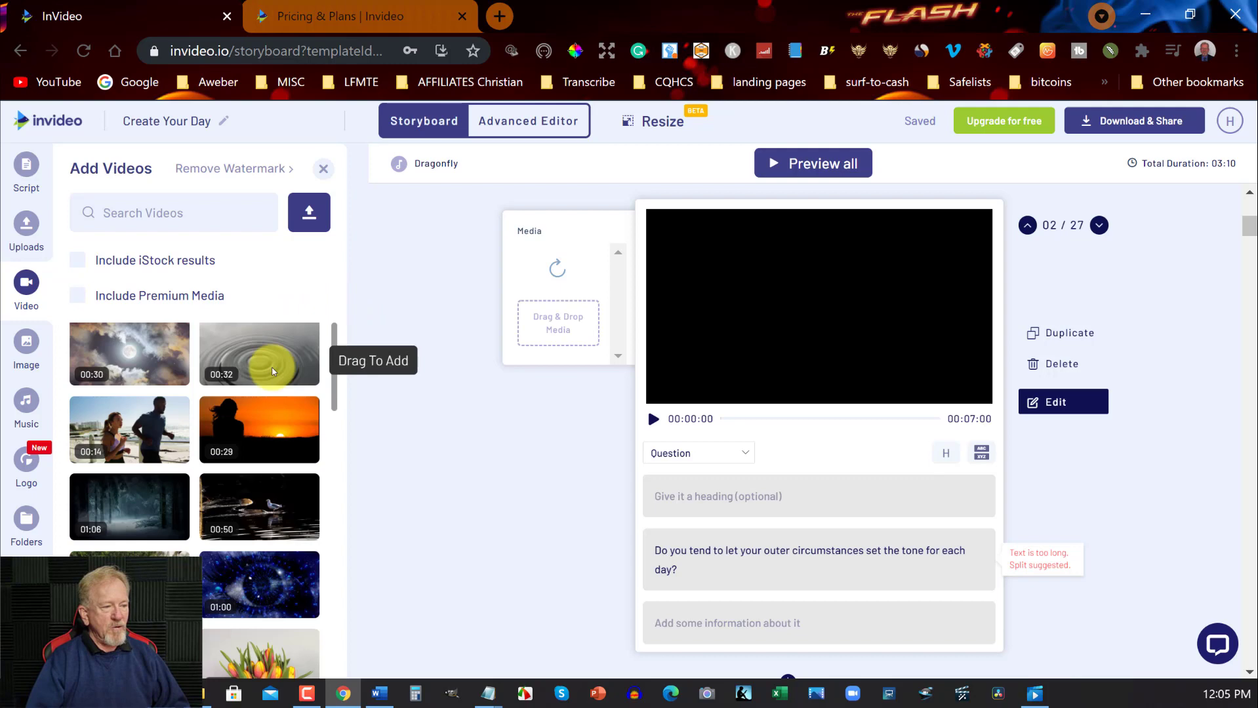
# Preview scene 2's dancing-couple Question scene and browse the free stock clips.
pyautogui.scroll(-3, 273, 372)
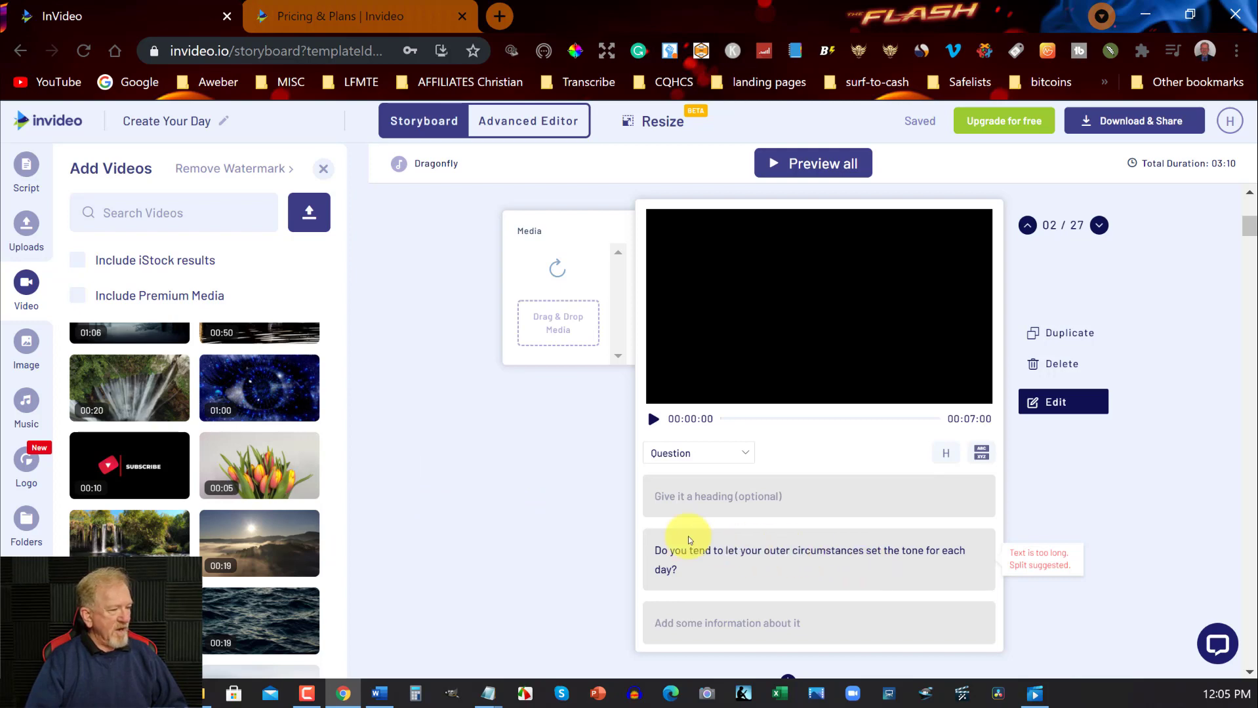
pyautogui.scroll(5, 682, 533)
pyautogui.scroll(2, 240, 460)
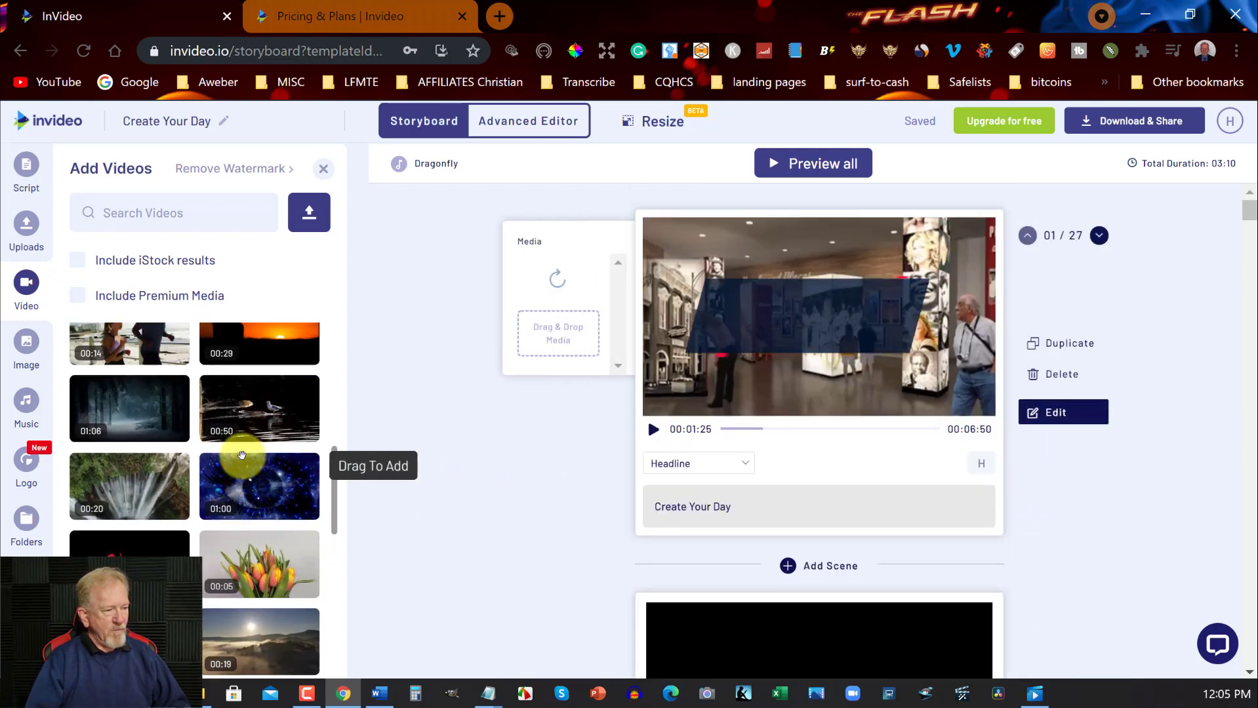
pyautogui.scroll(2, 238, 460)
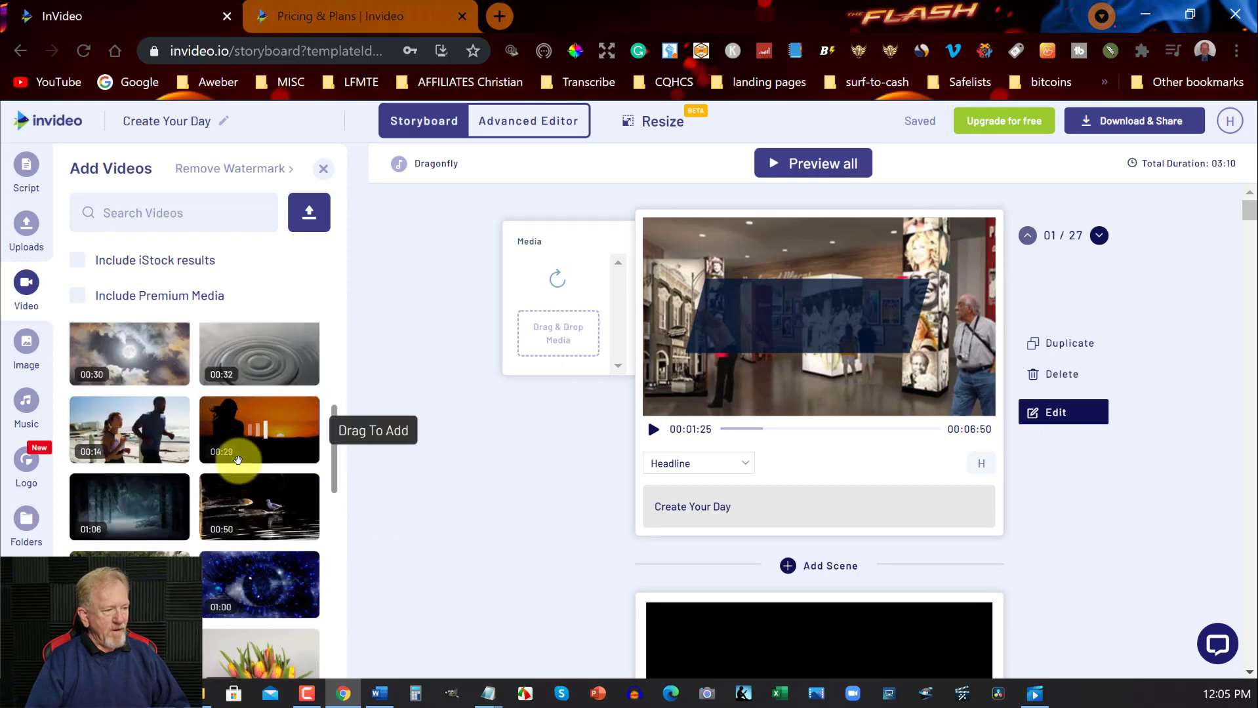
pyautogui.scroll(5, 125, 438)
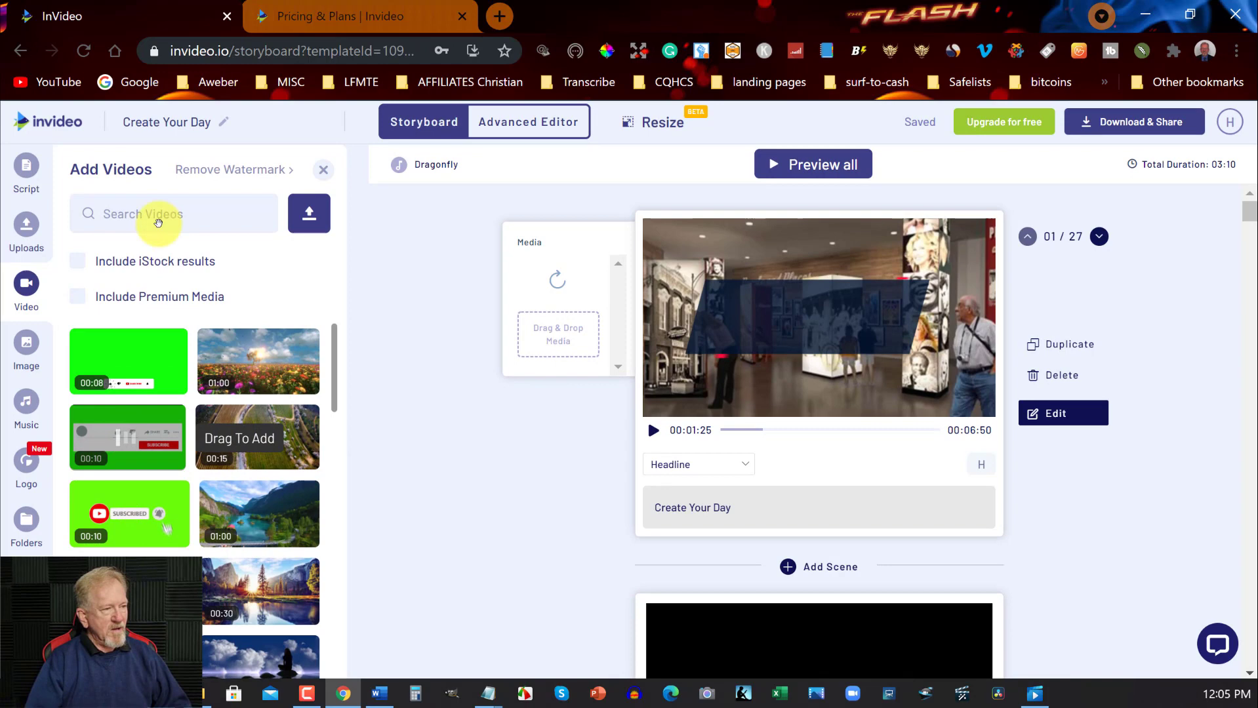
pyautogui.scroll(-3, 493, 342)
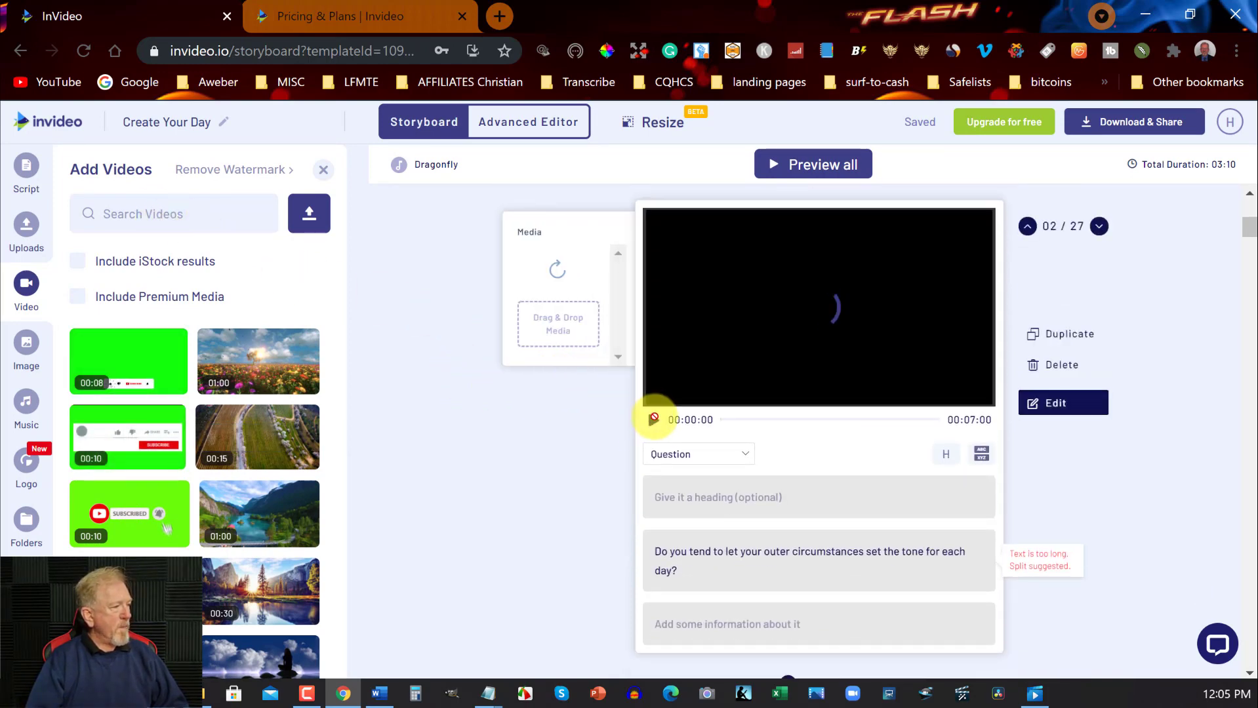
pyautogui.click(653, 420)
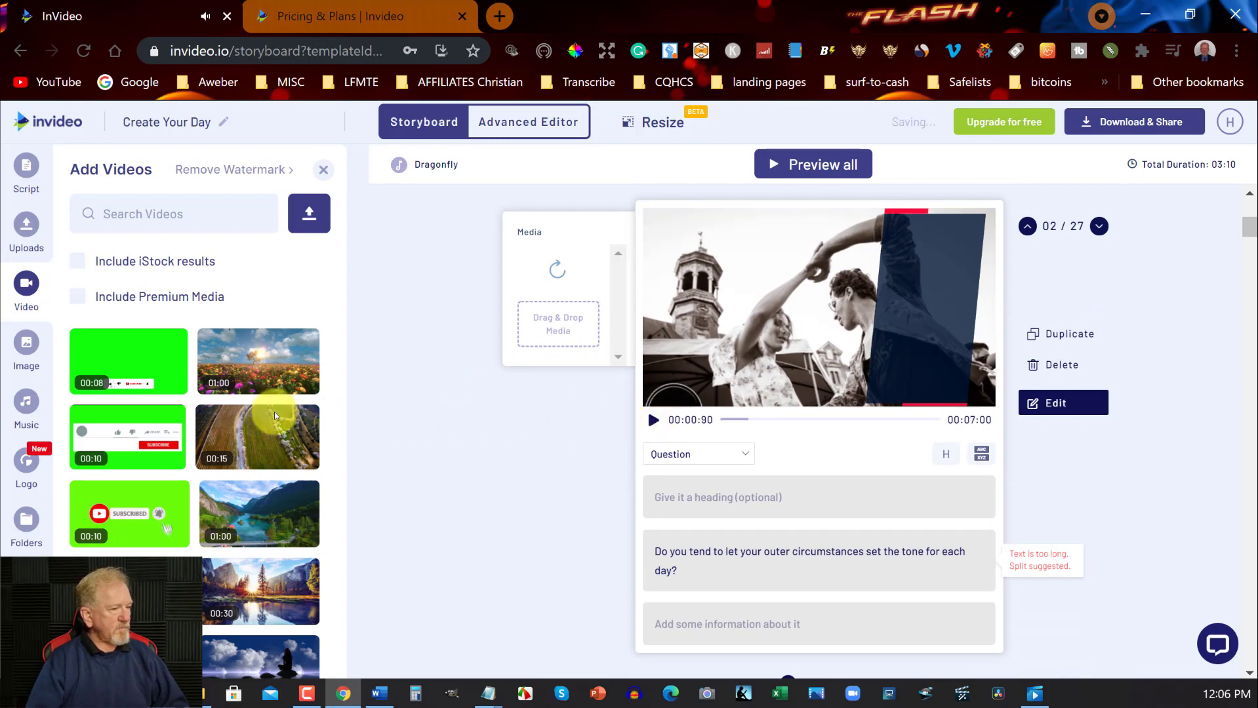
pyautogui.scroll(-5, 274, 410)
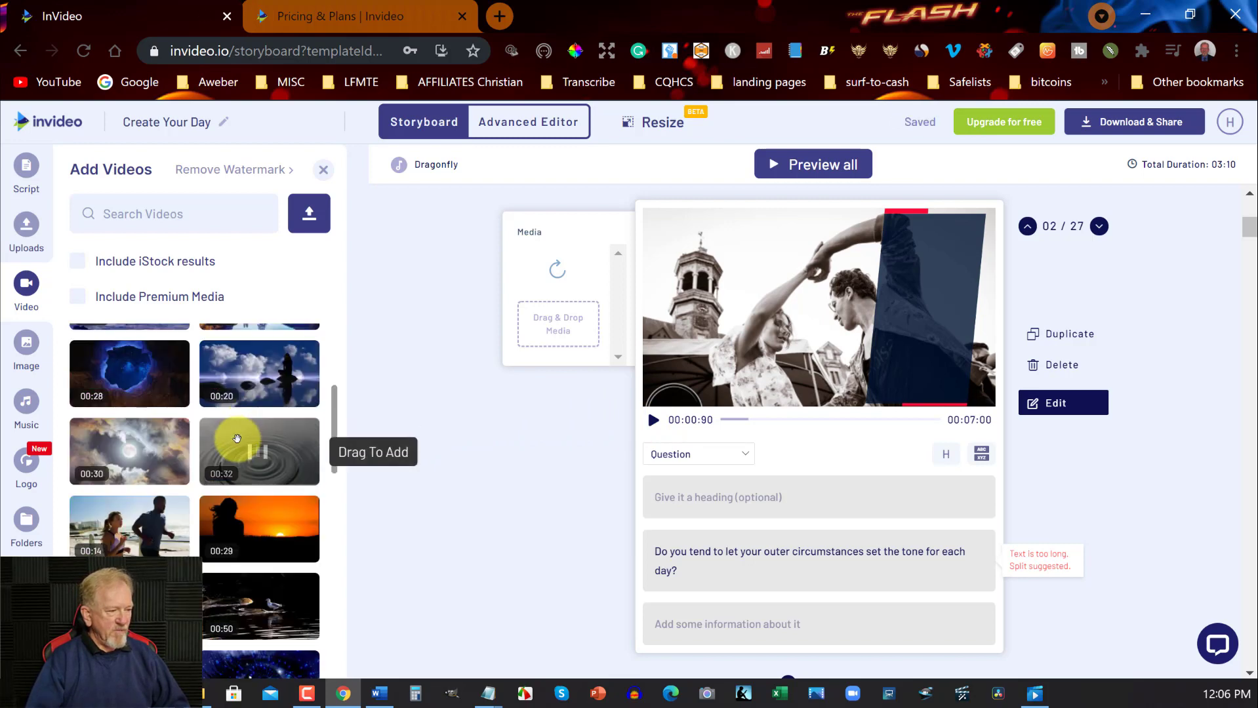
pyautogui.scroll(-4, 237, 438)
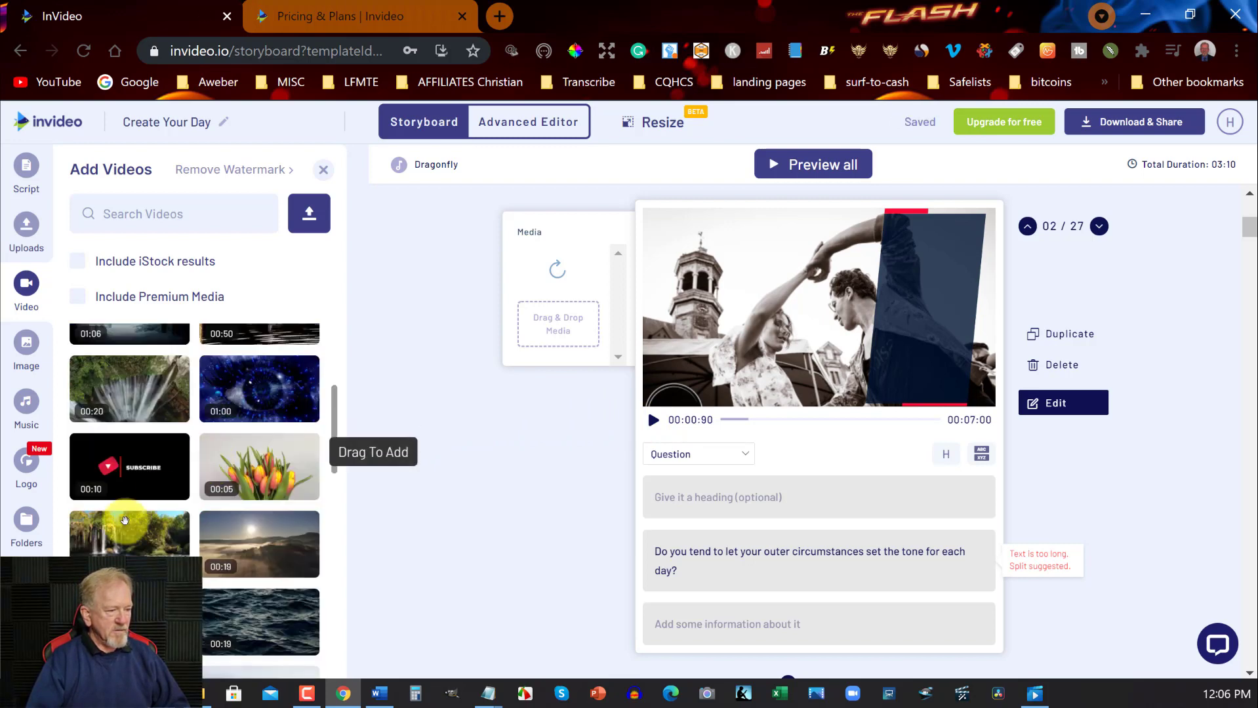
pyautogui.scroll(-5, 125, 520)
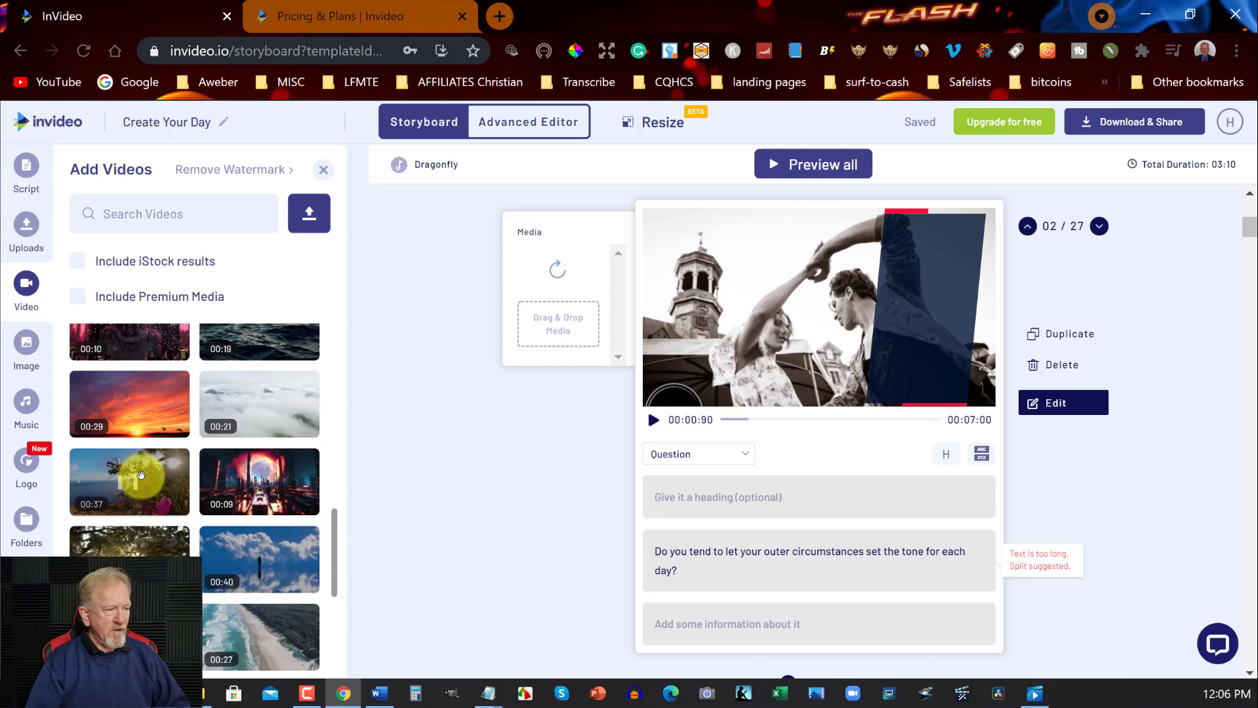
pyautogui.scroll(3, 141, 475)
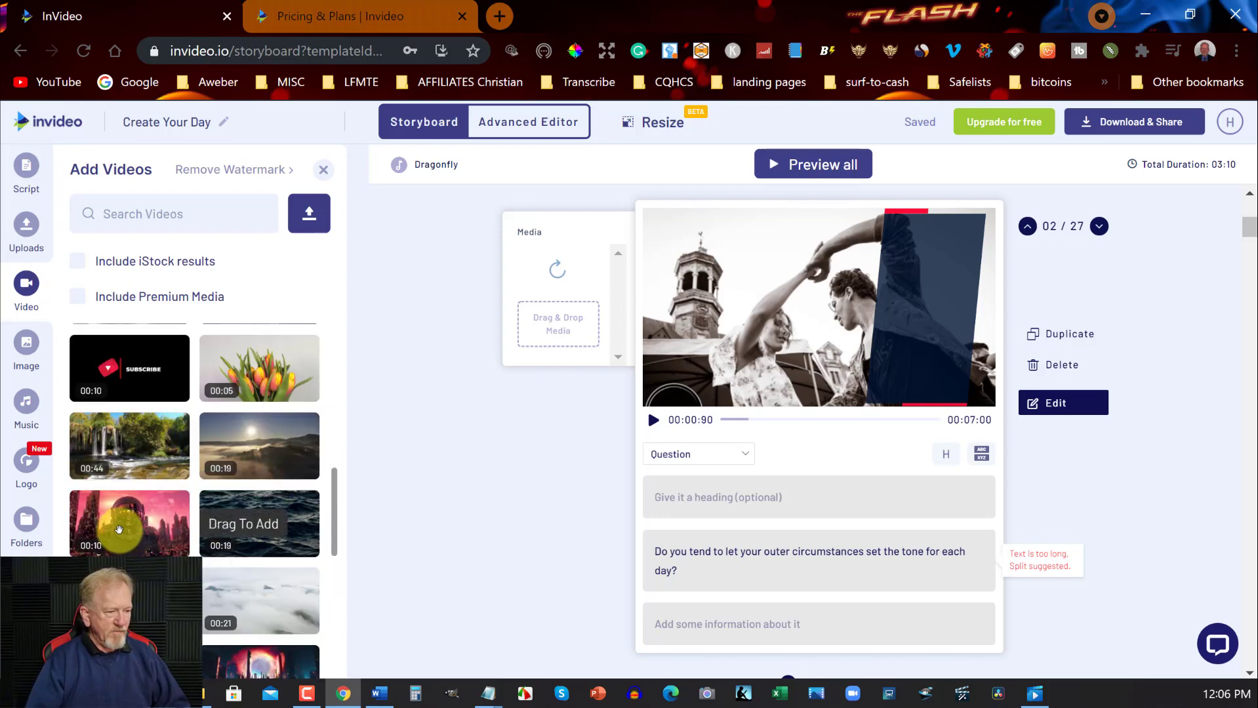
pyautogui.scroll(-5, 176, 528)
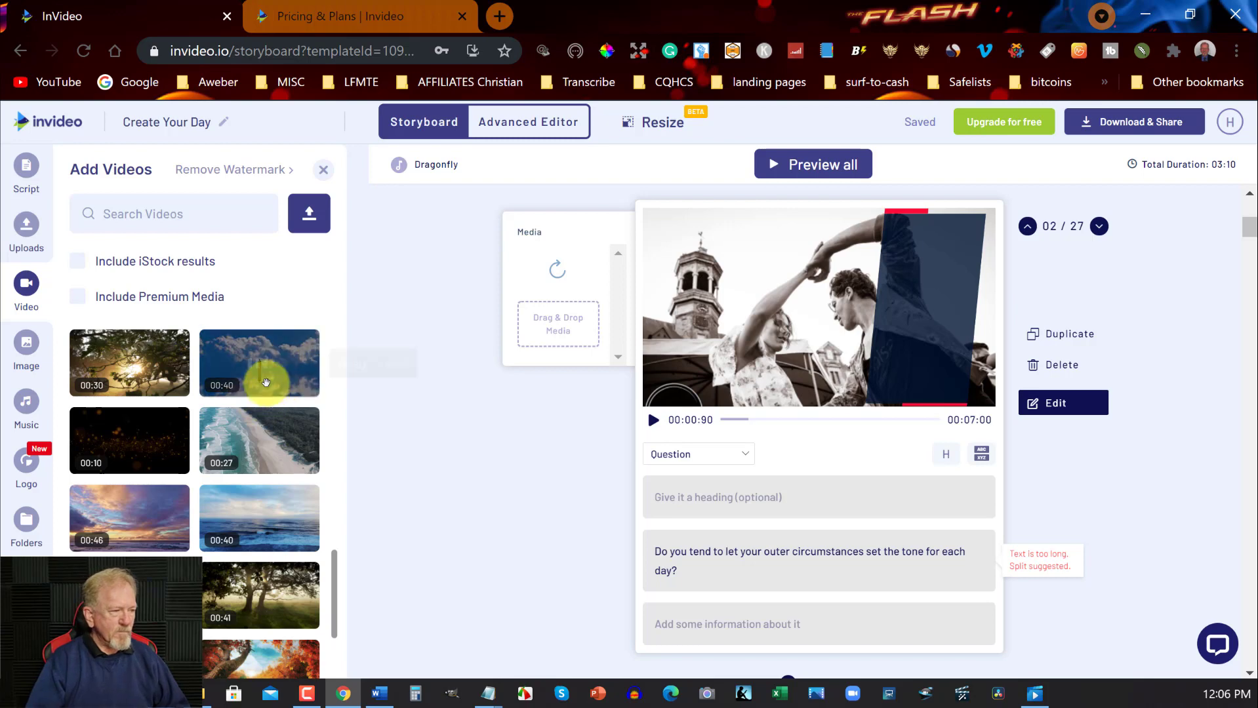
# Swap scene 2's dancing-couple footage for the 00:40 cloud-reflection clip, trimmed to 7 seconds.
pyautogui.moveTo(253, 359); pyautogui.dragTo(568, 321)
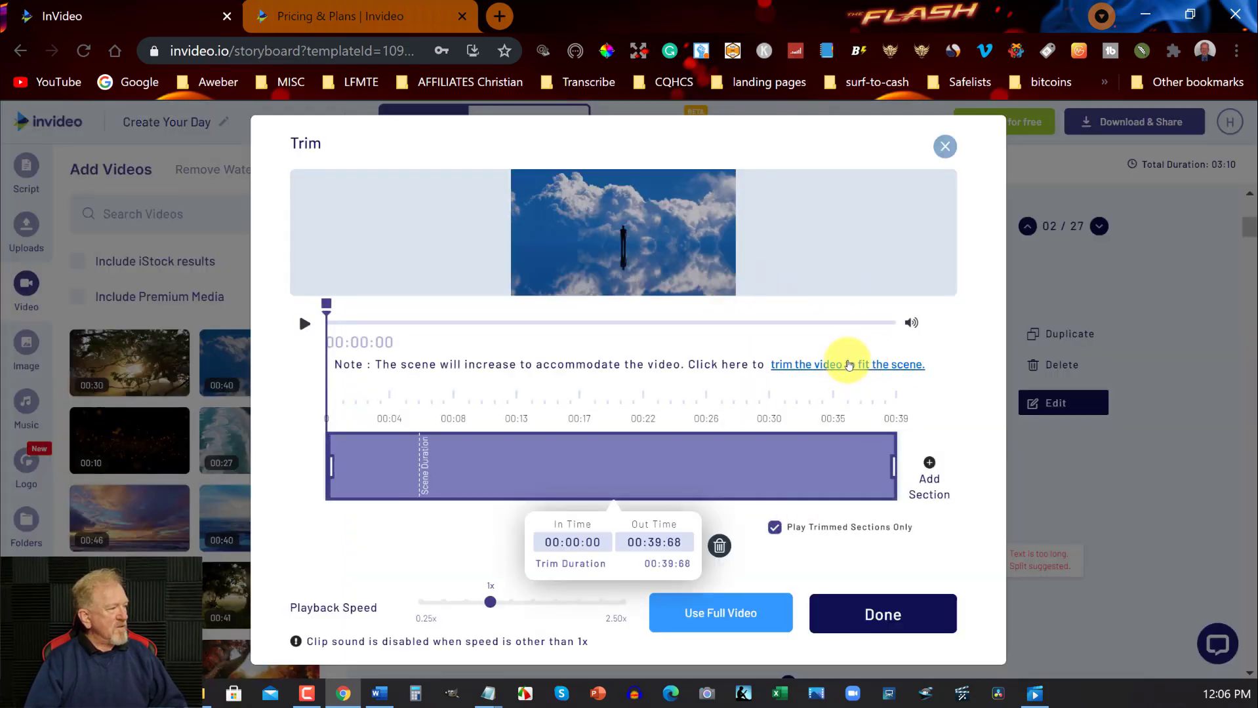
pyautogui.click(848, 364)
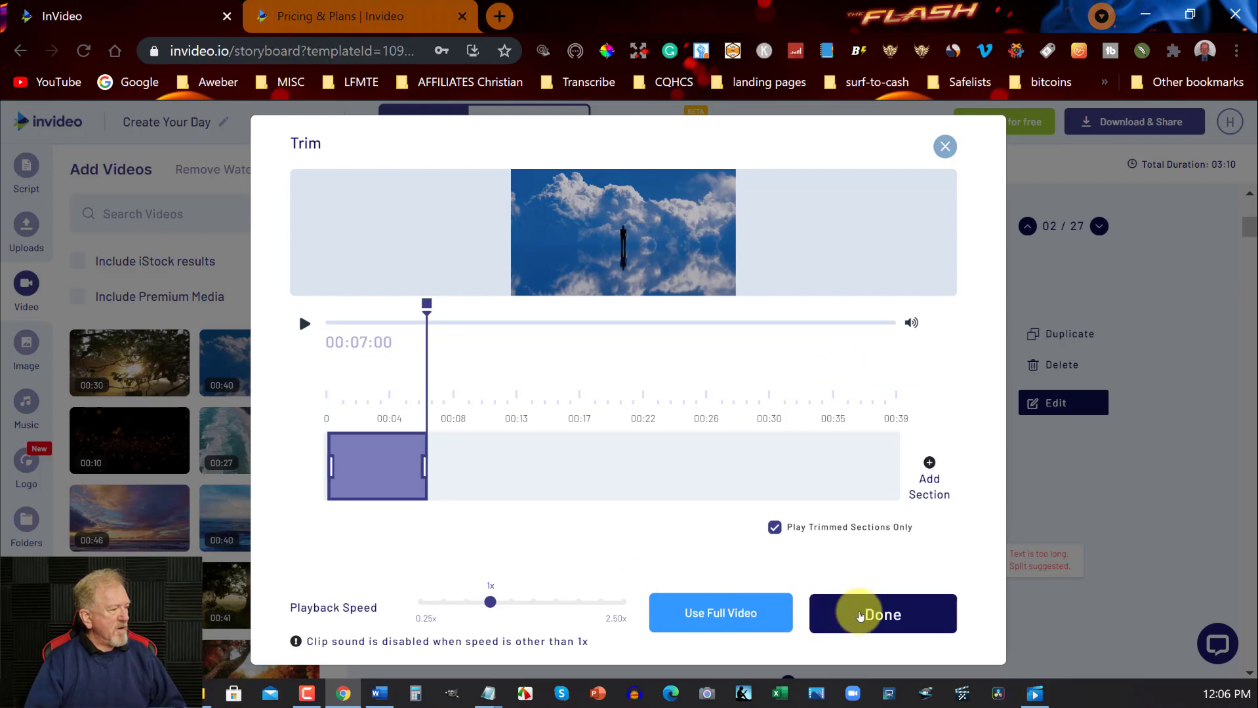
pyautogui.click(859, 615)
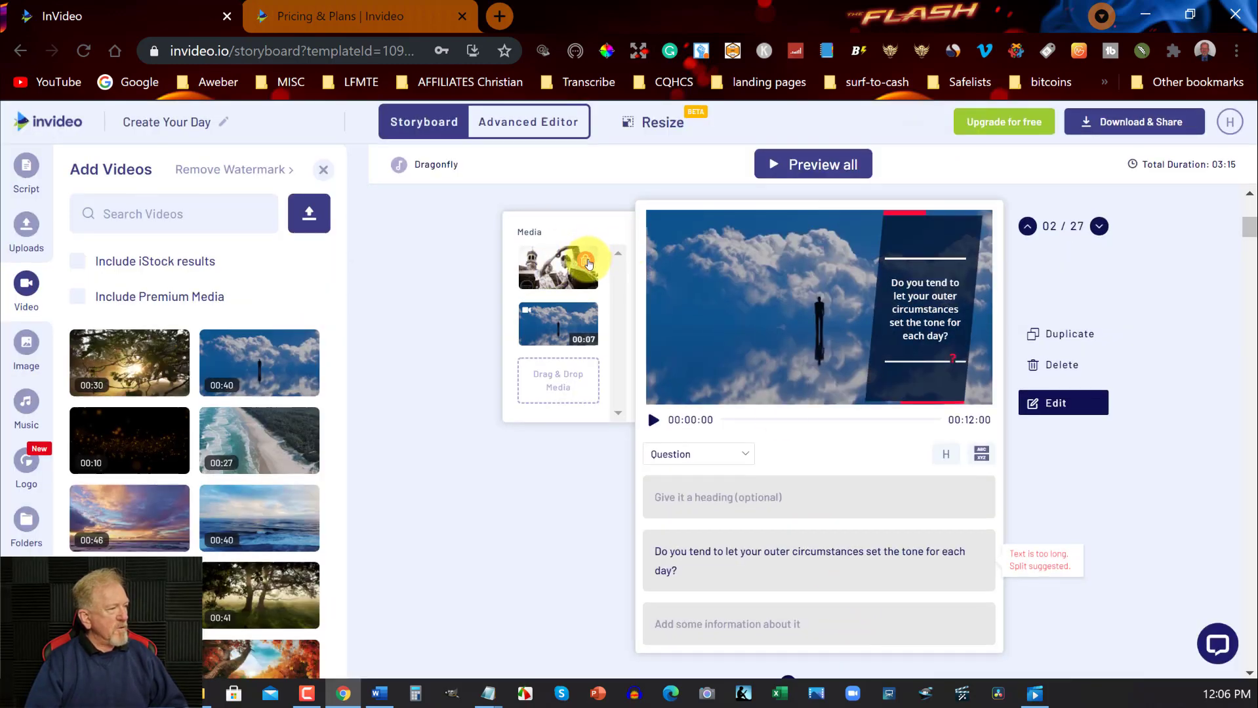
pyautogui.click(586, 263)
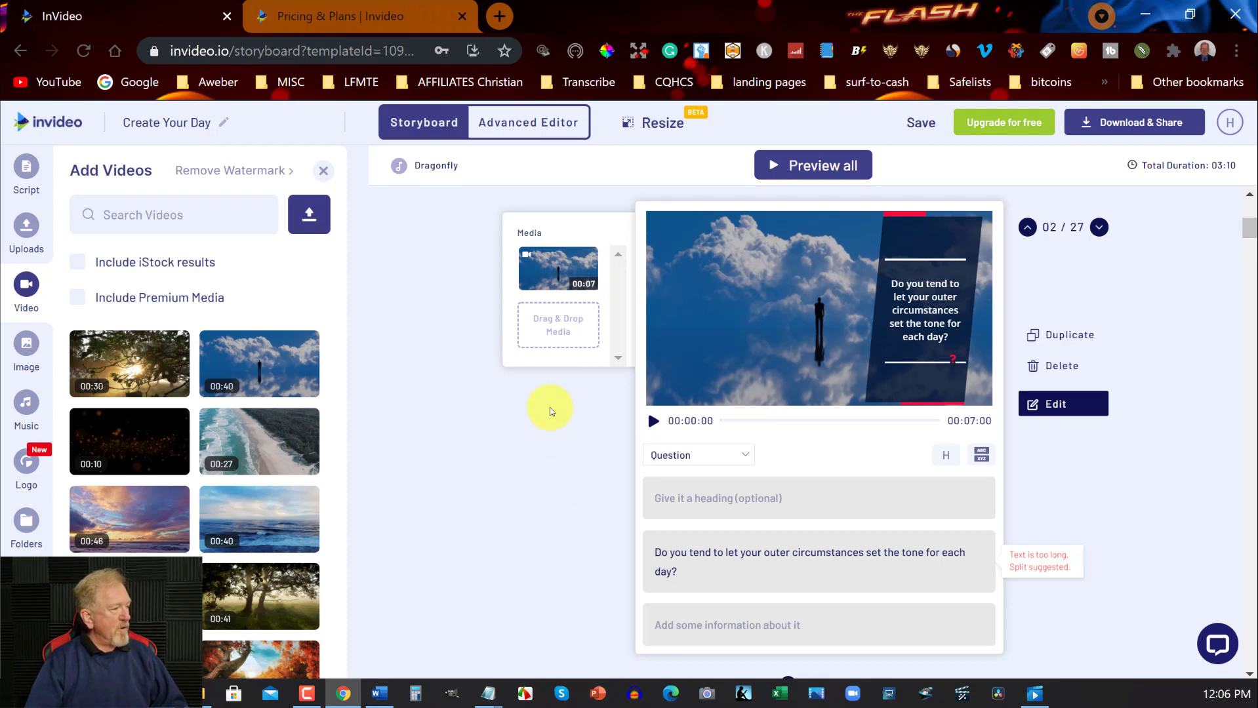
# Select scene 3 and preview its current Fields of Industry clip.
pyautogui.scroll(-5, 549, 410)
pyautogui.scroll(-1, 549, 410)
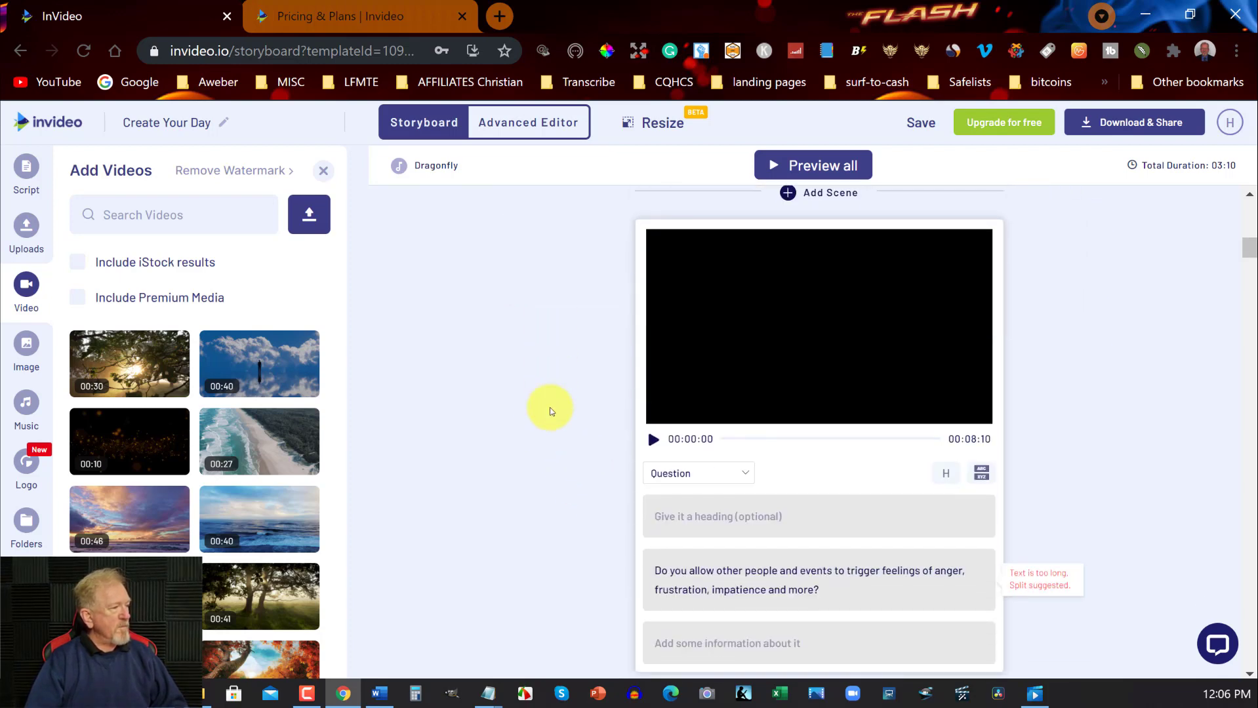
pyautogui.click(654, 439)
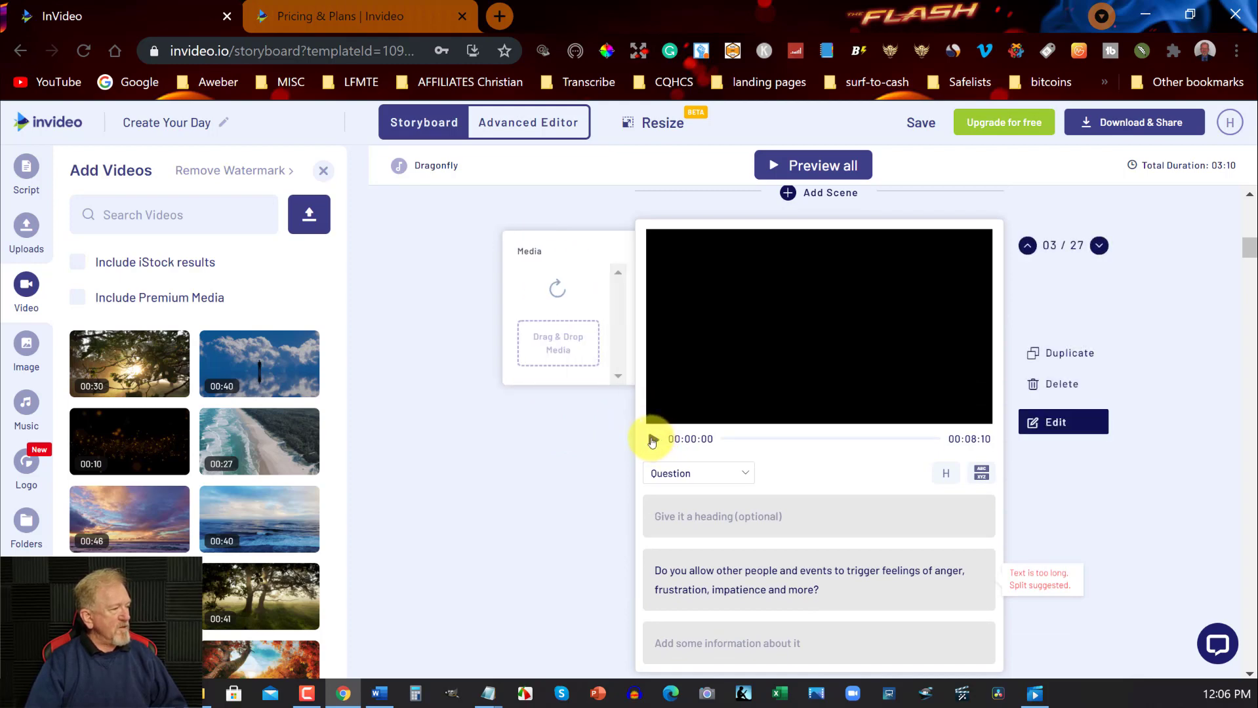
pyautogui.click(653, 440)
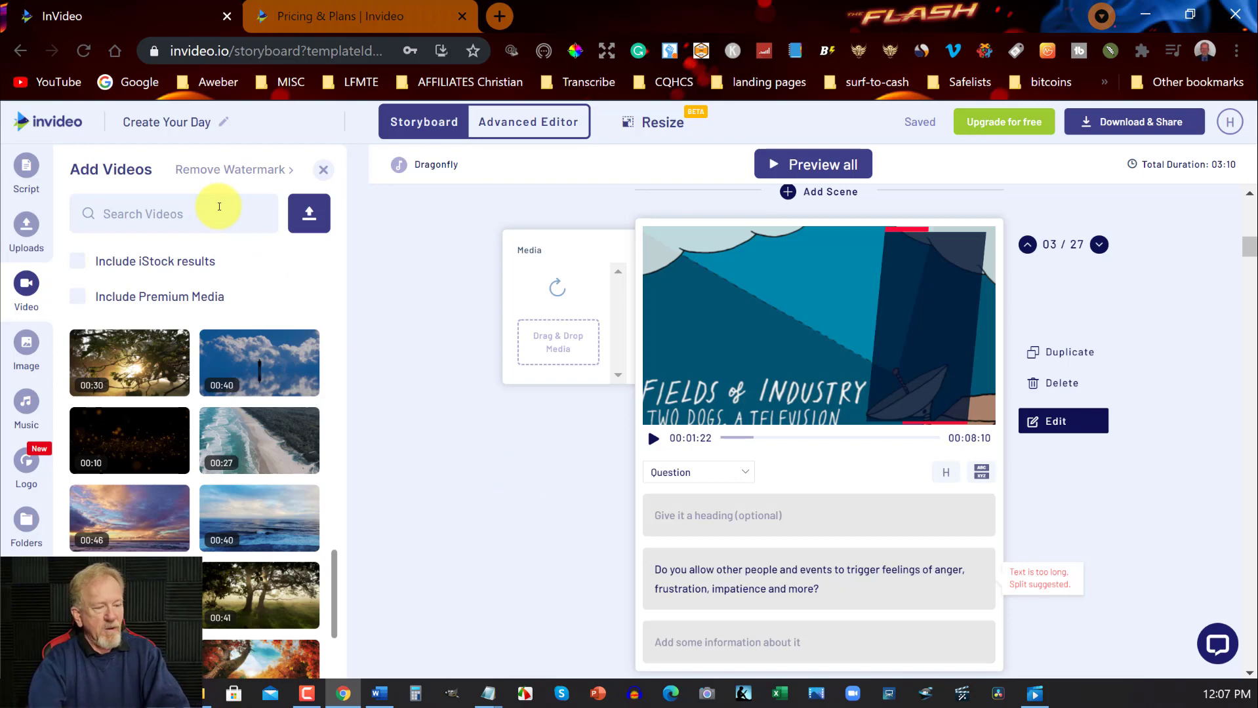
# Replace scene 3's clip with the first 'anger' search result trimmed to 8 seconds.
pyautogui.write('anger')
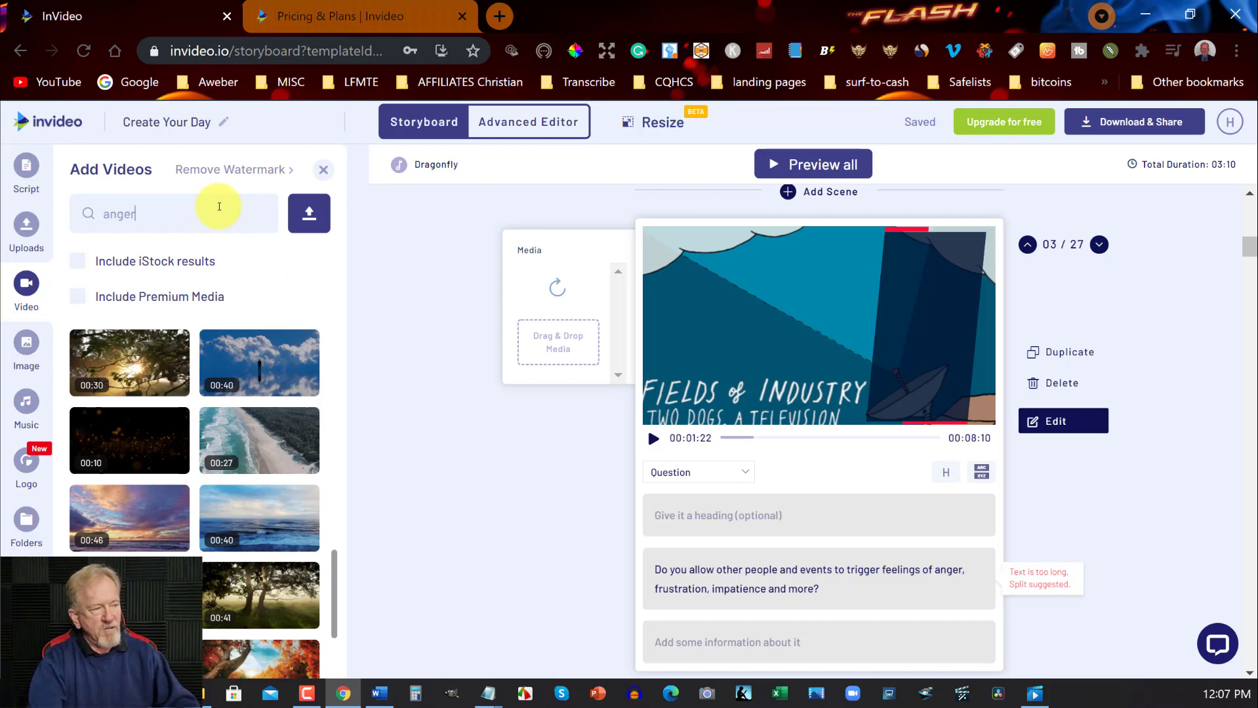
pyautogui.press('Return')
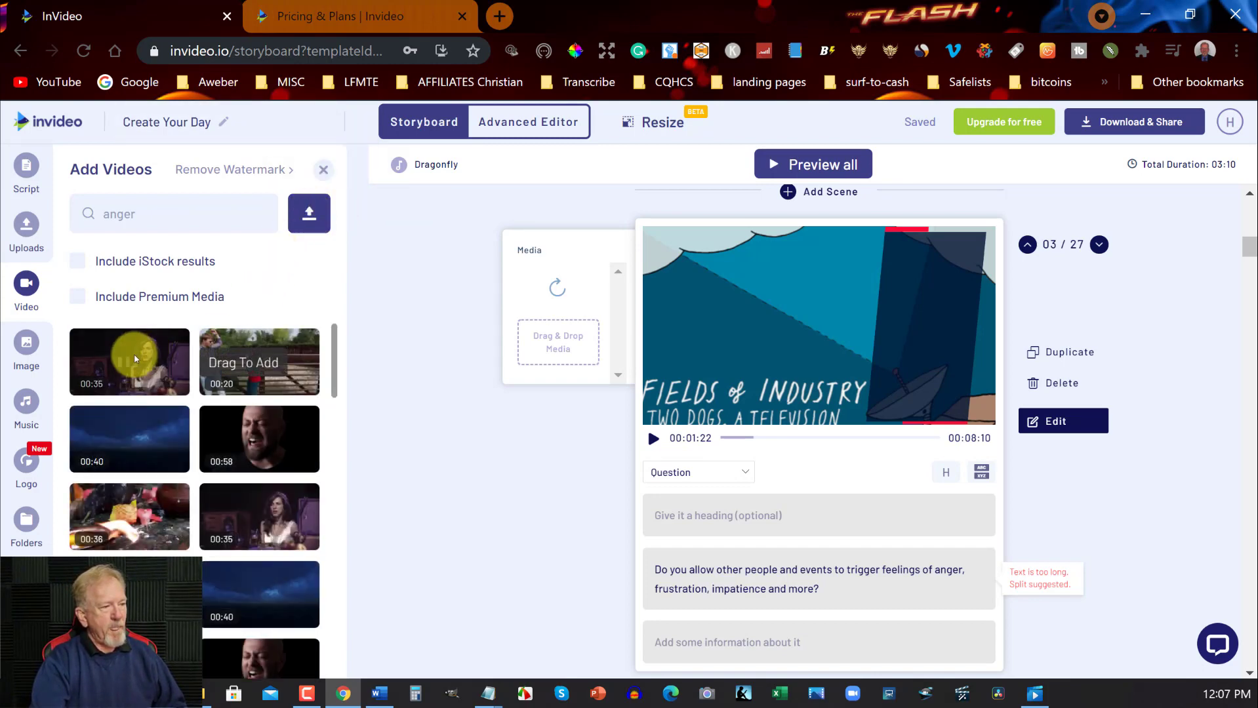
pyautogui.moveTo(136, 359); pyautogui.dragTo(565, 339)
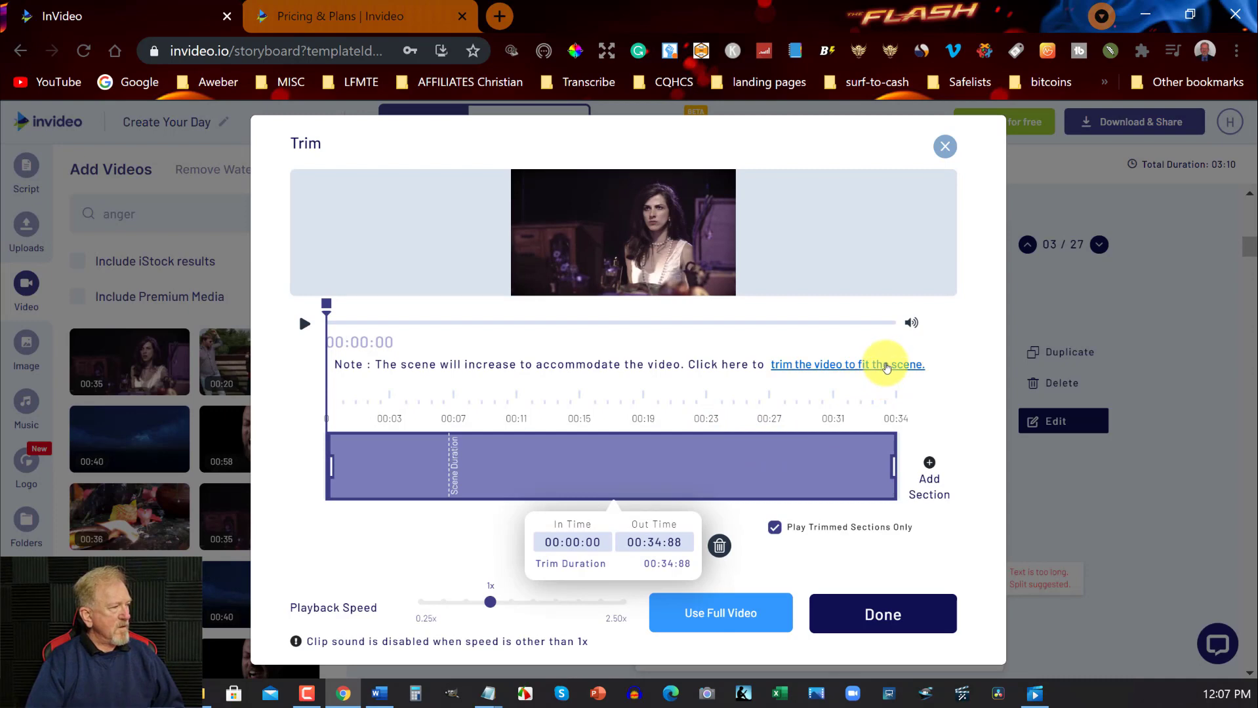
pyautogui.click(886, 366)
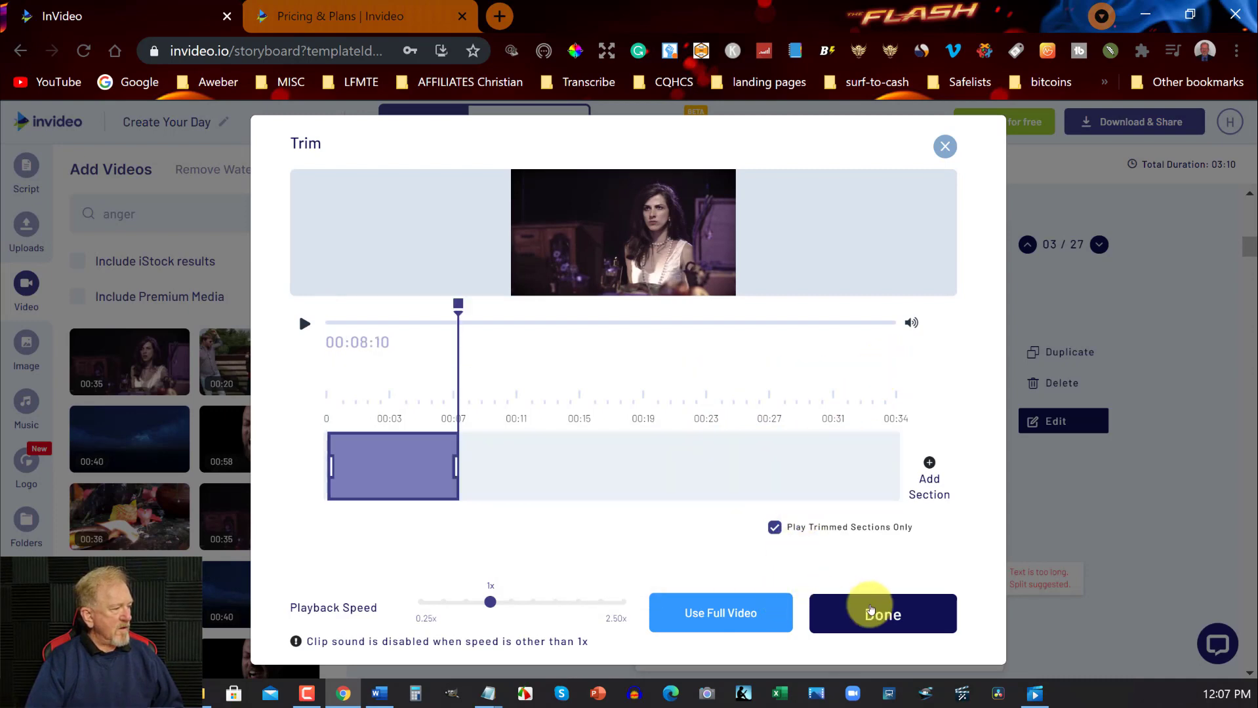
pyautogui.click(870, 609)
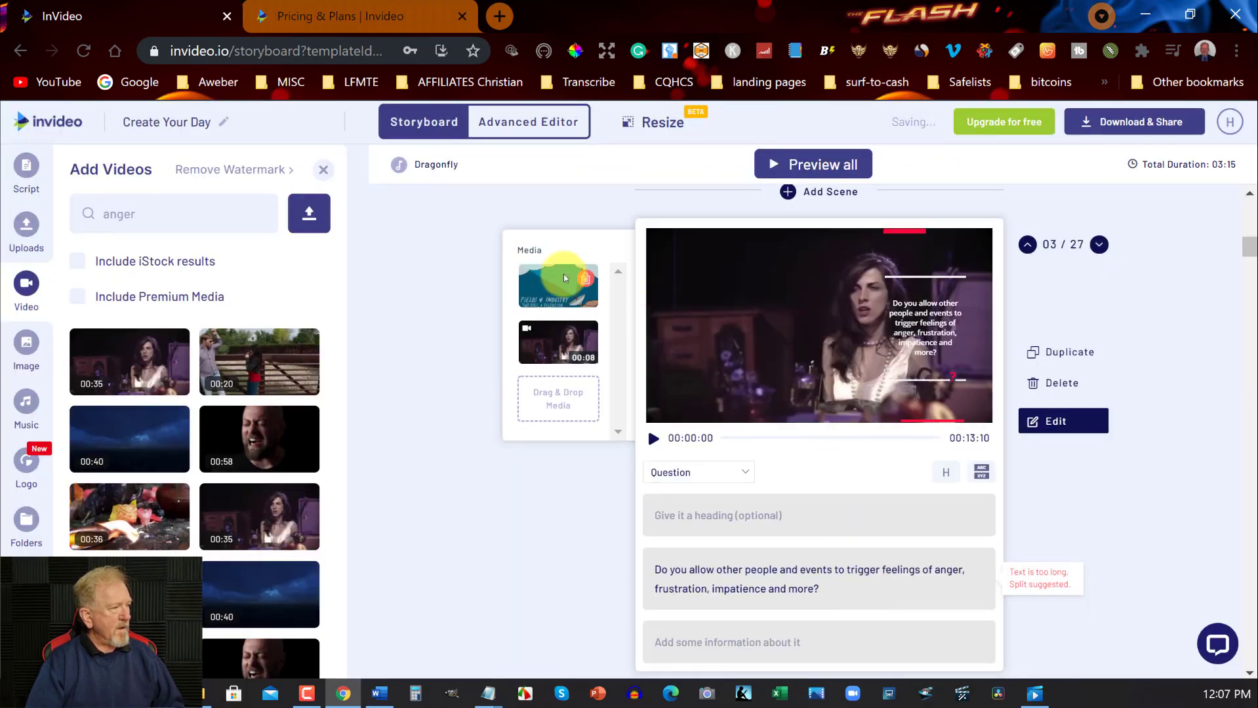
pyautogui.click(587, 280)
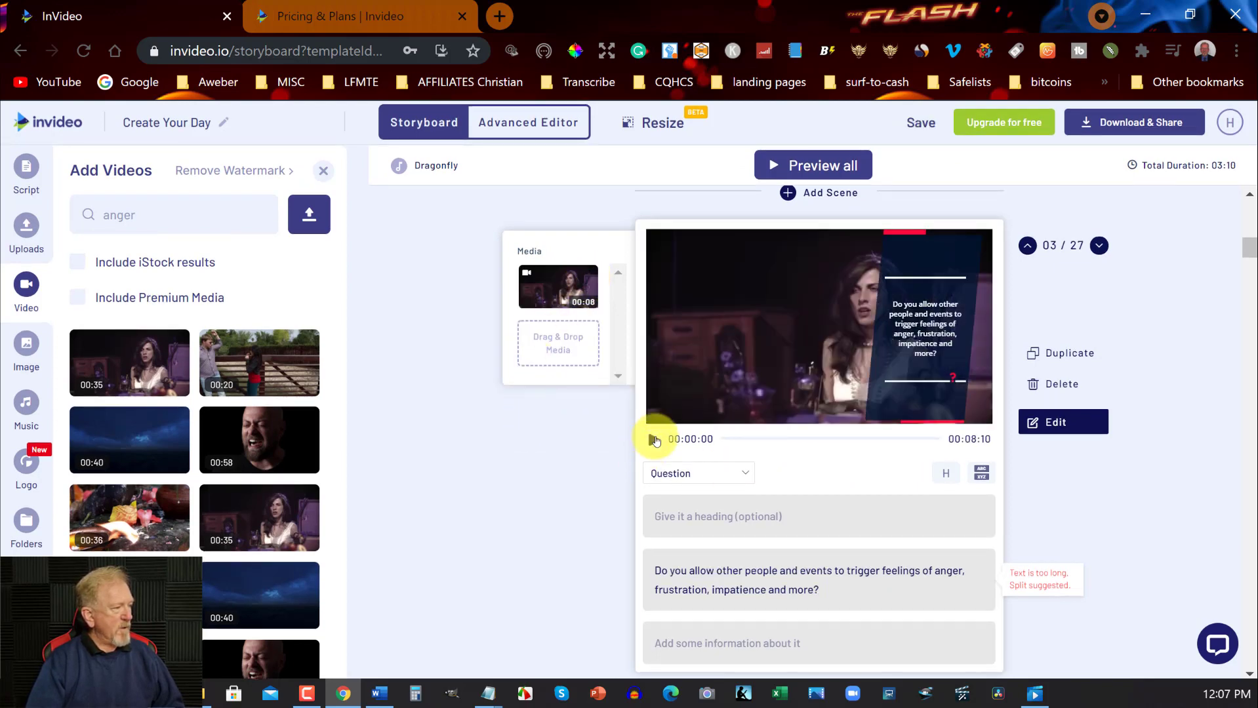
pyautogui.click(654, 439)
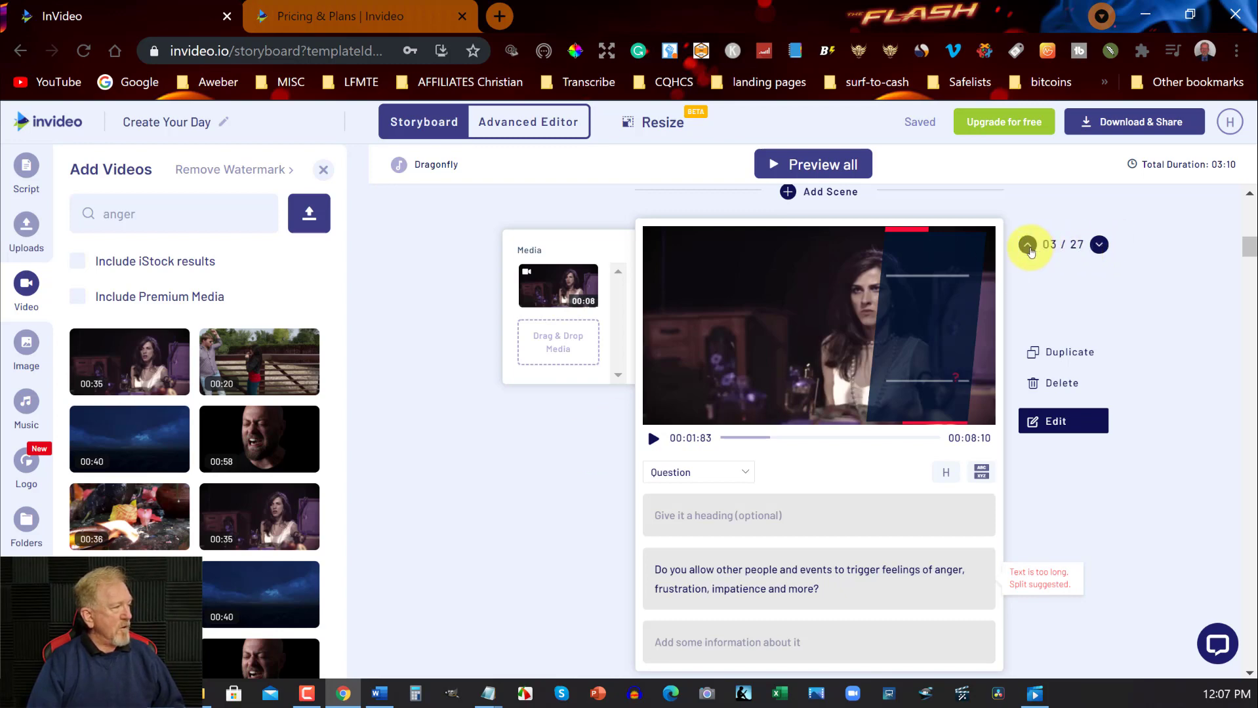
# Step to the next scene, then switch the project into the Advanced Editor timeline.
pyautogui.click(1100, 244)
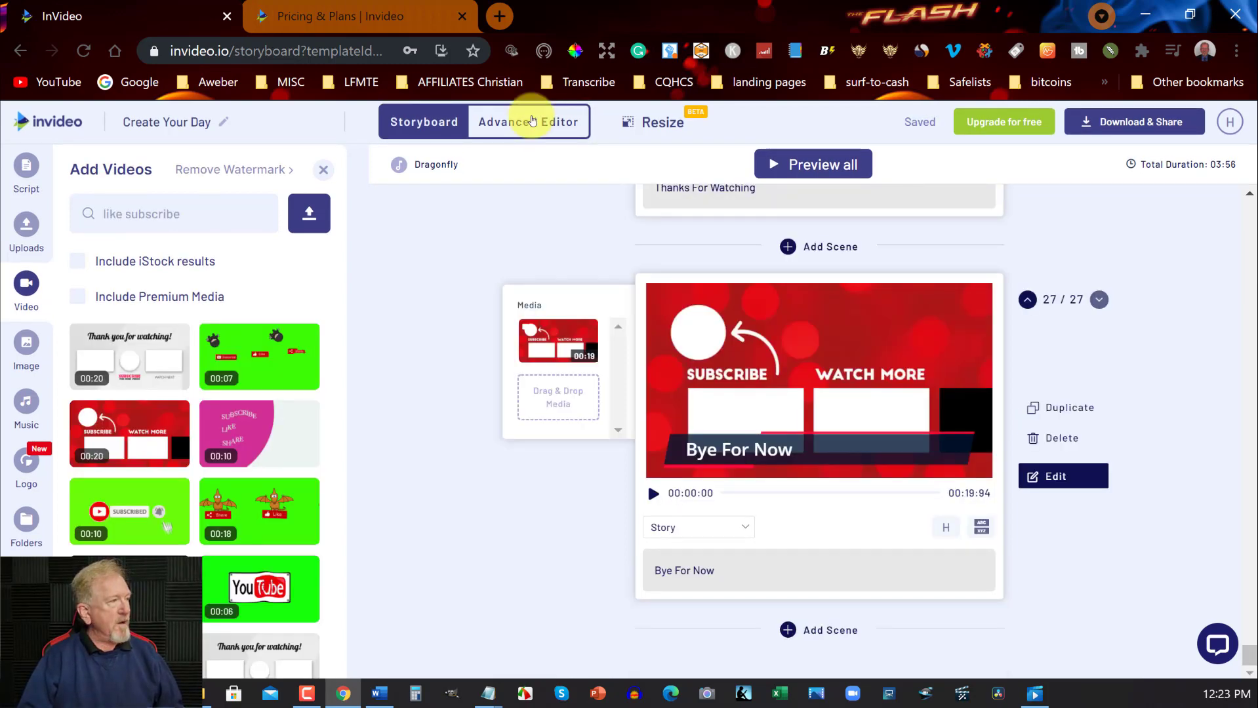
pyautogui.click(530, 124)
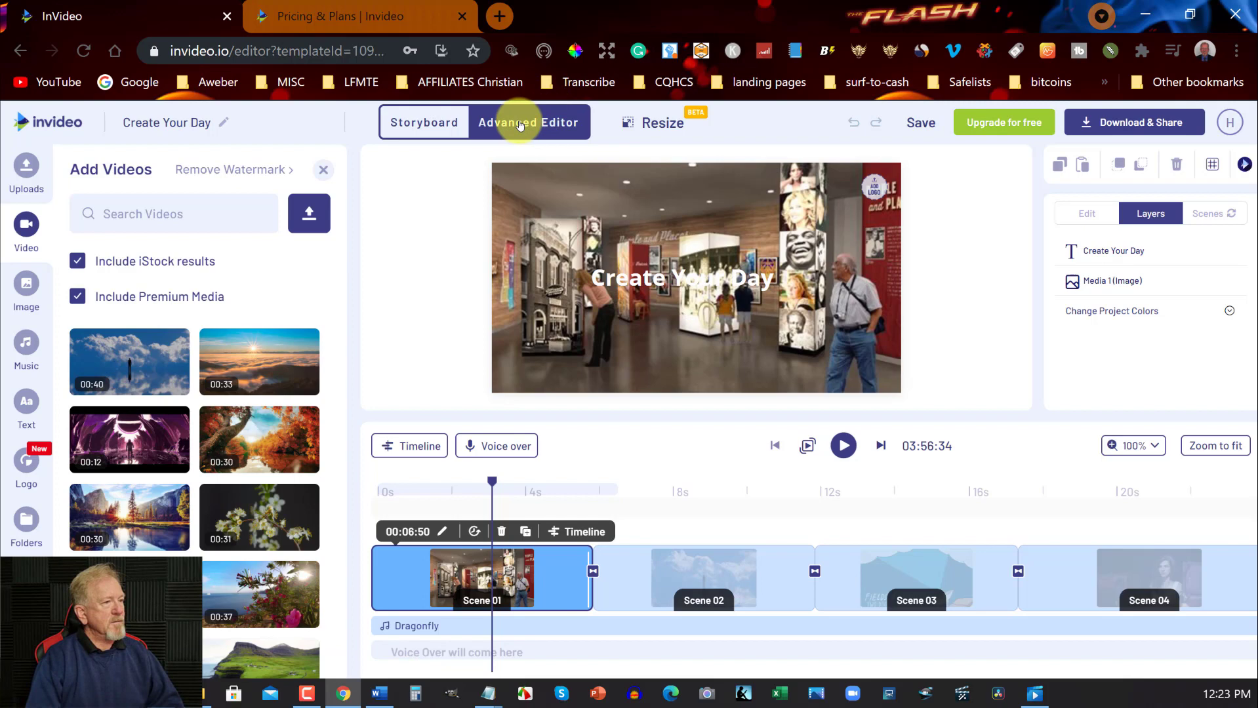
# Generate an automated text-to-speech voiceover with the Matthew voice and apply it to all scenes.
pyautogui.click(509, 447)
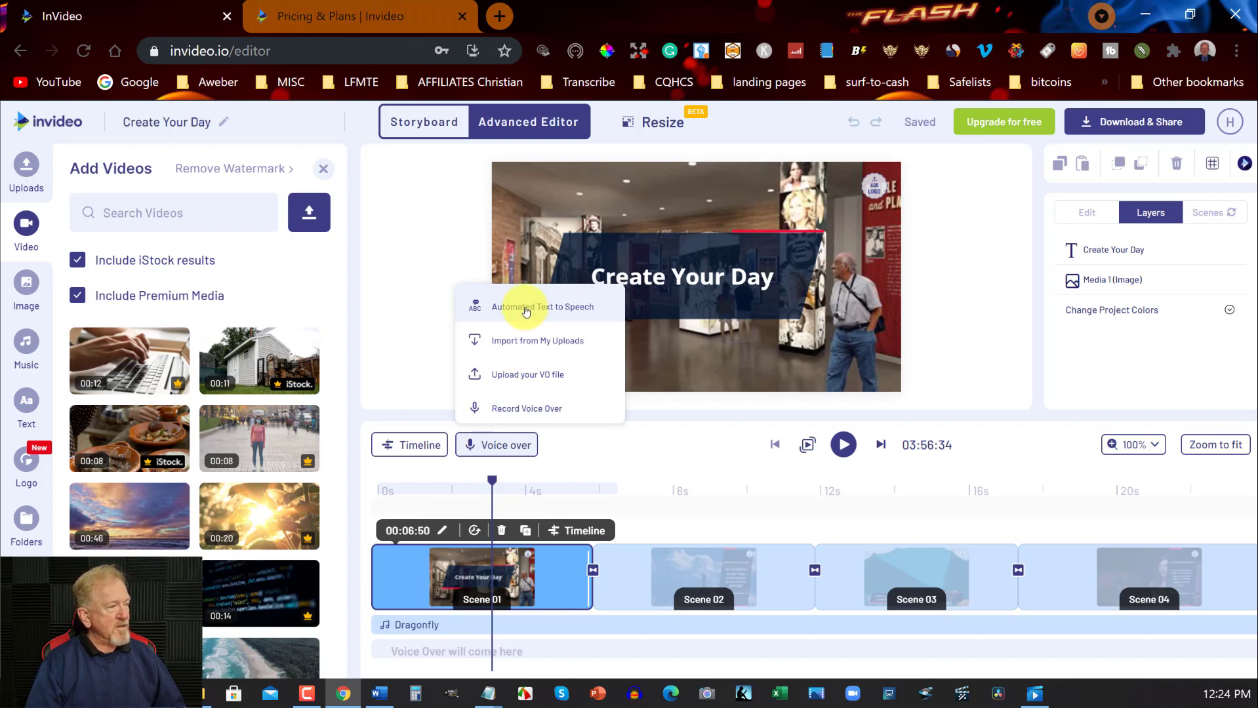
pyautogui.click(526, 308)
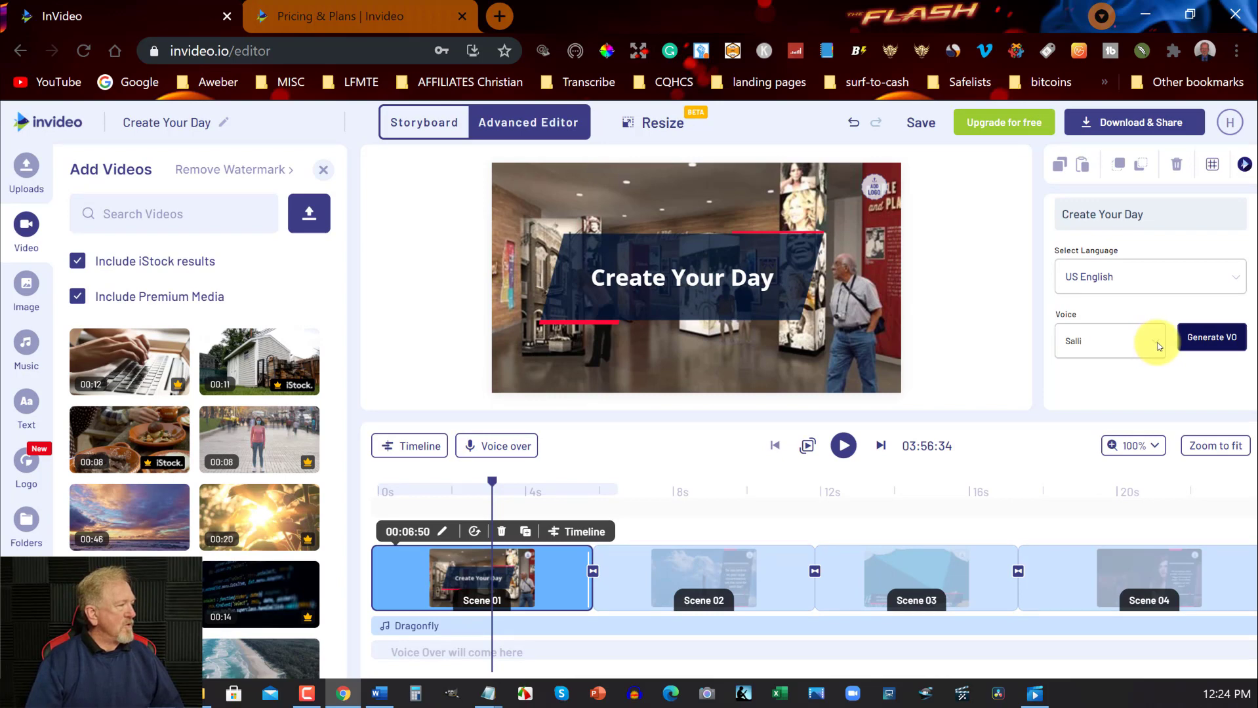
pyautogui.click(1158, 346)
pyautogui.scroll(-3, 1141, 361)
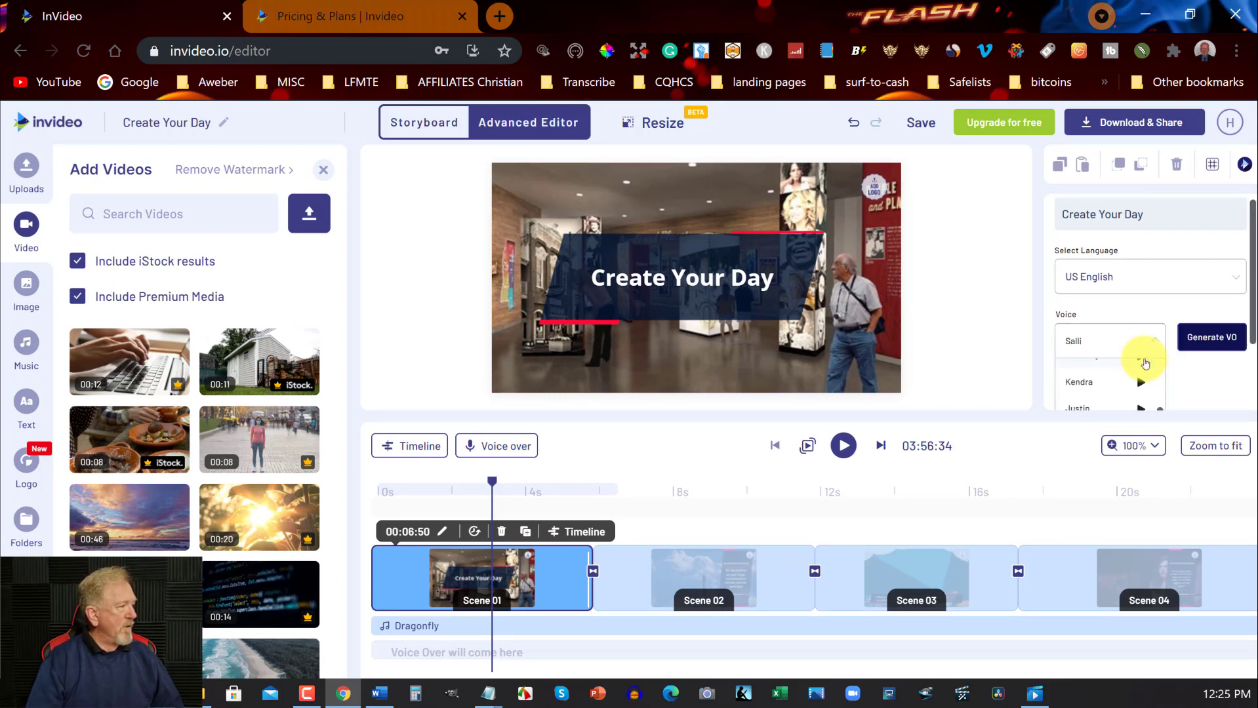
pyautogui.scroll(3, 1142, 370)
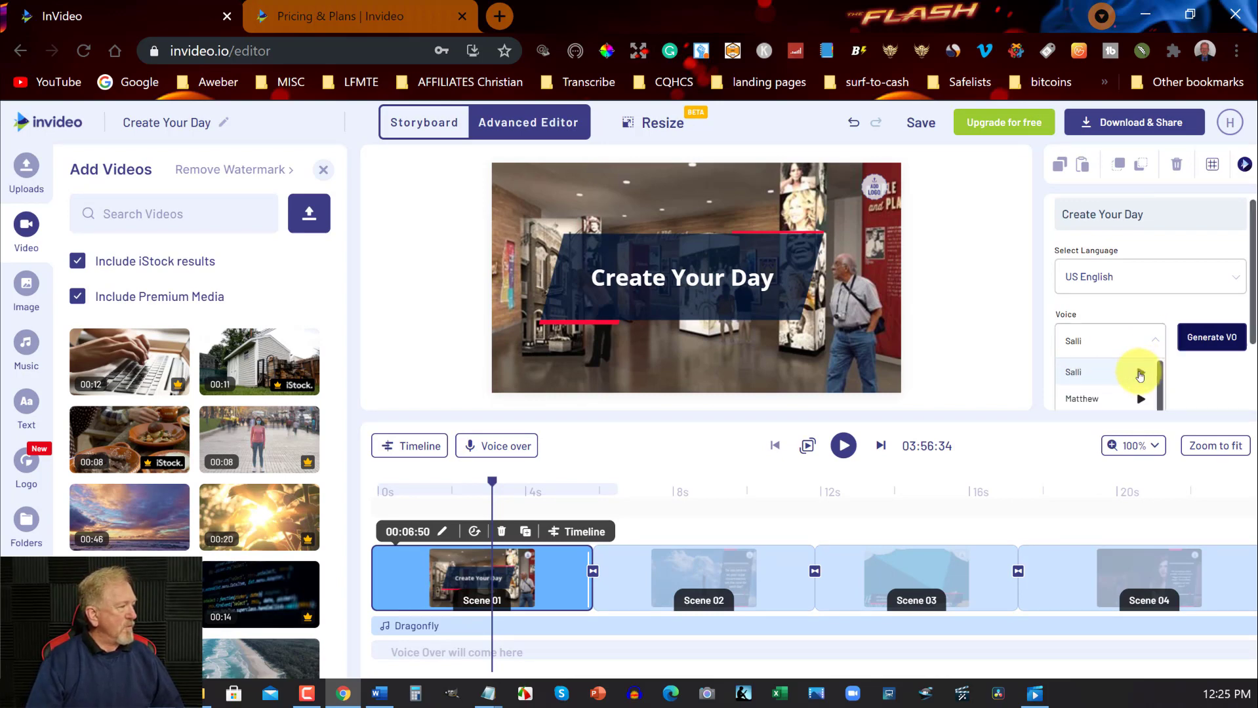
pyautogui.click(1073, 402)
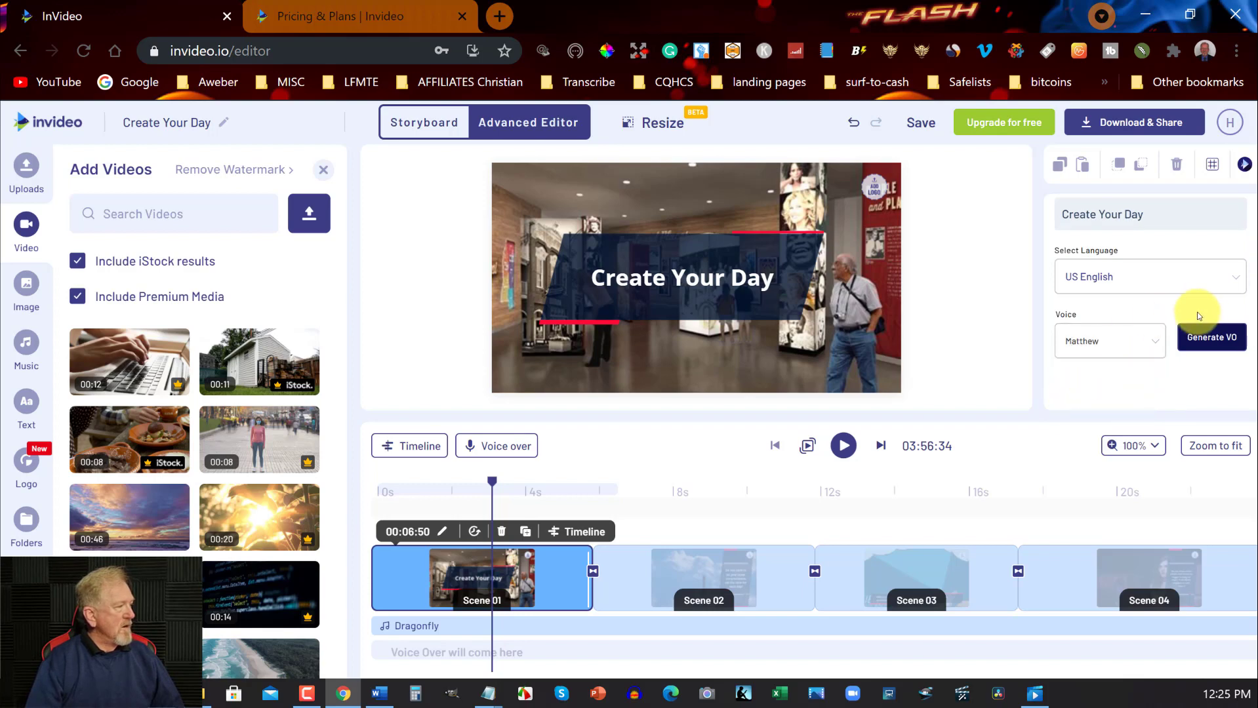
pyautogui.click(1217, 339)
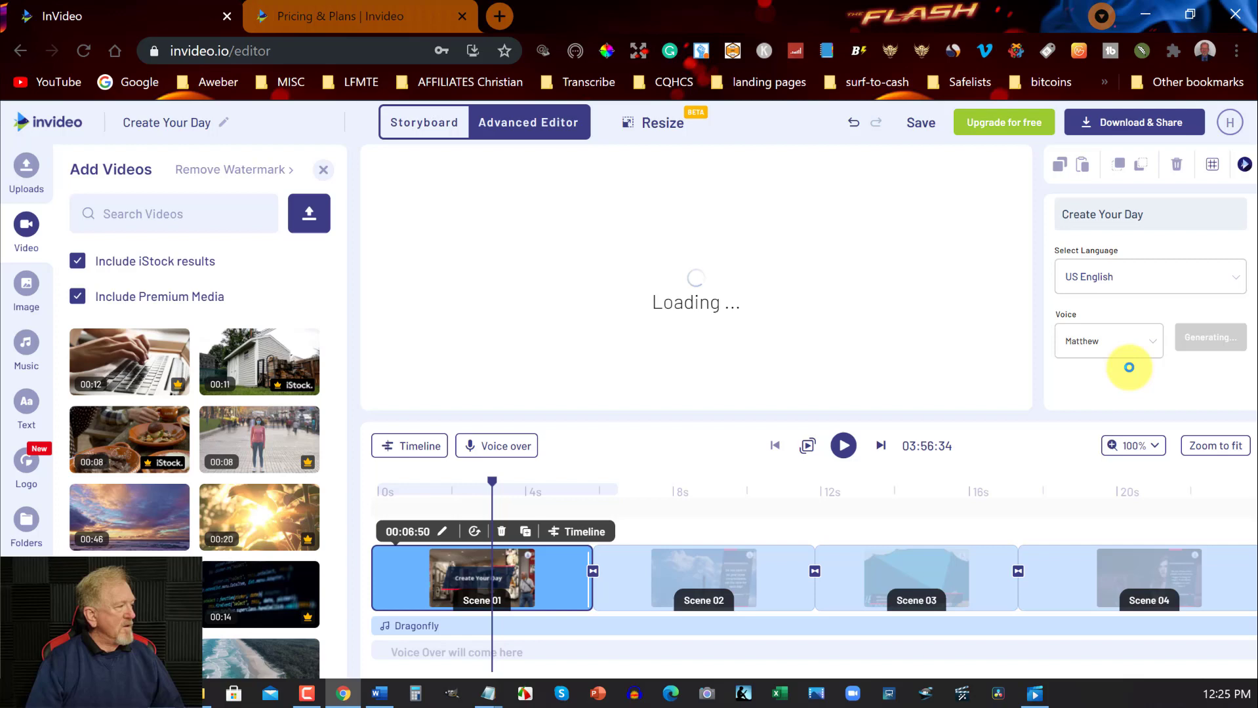
pyautogui.scroll(-2, 1115, 373)
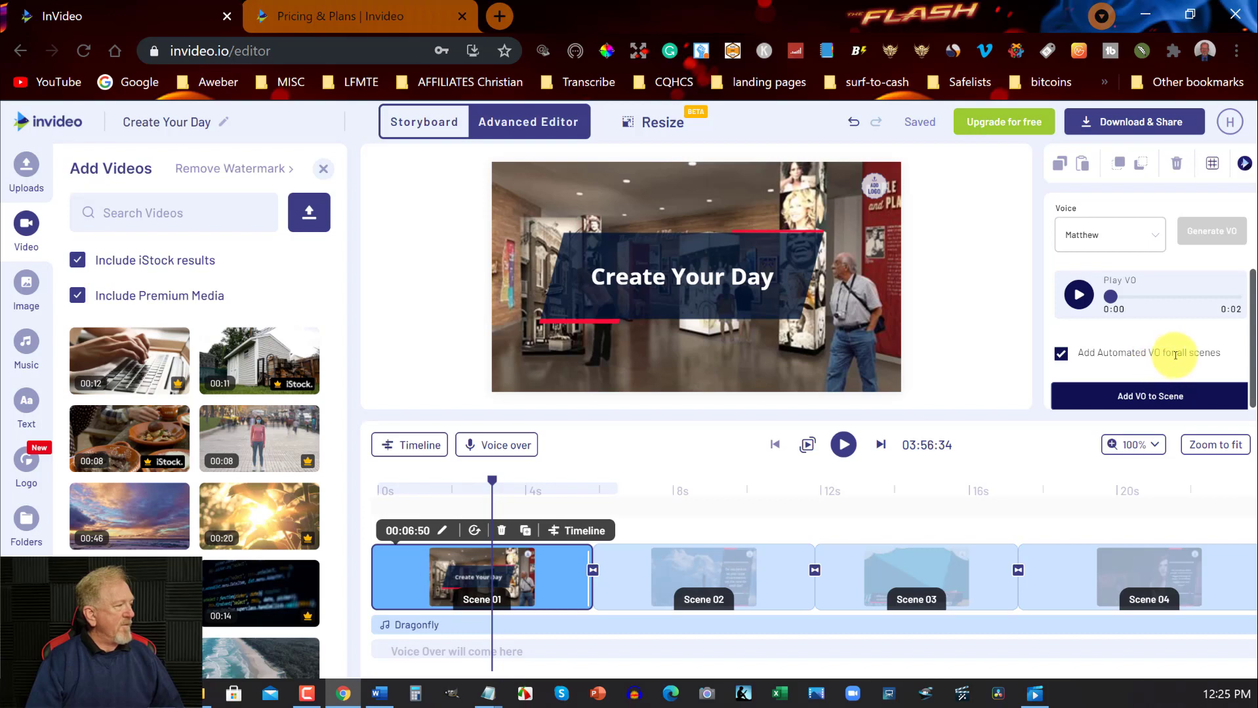
pyautogui.click(1154, 399)
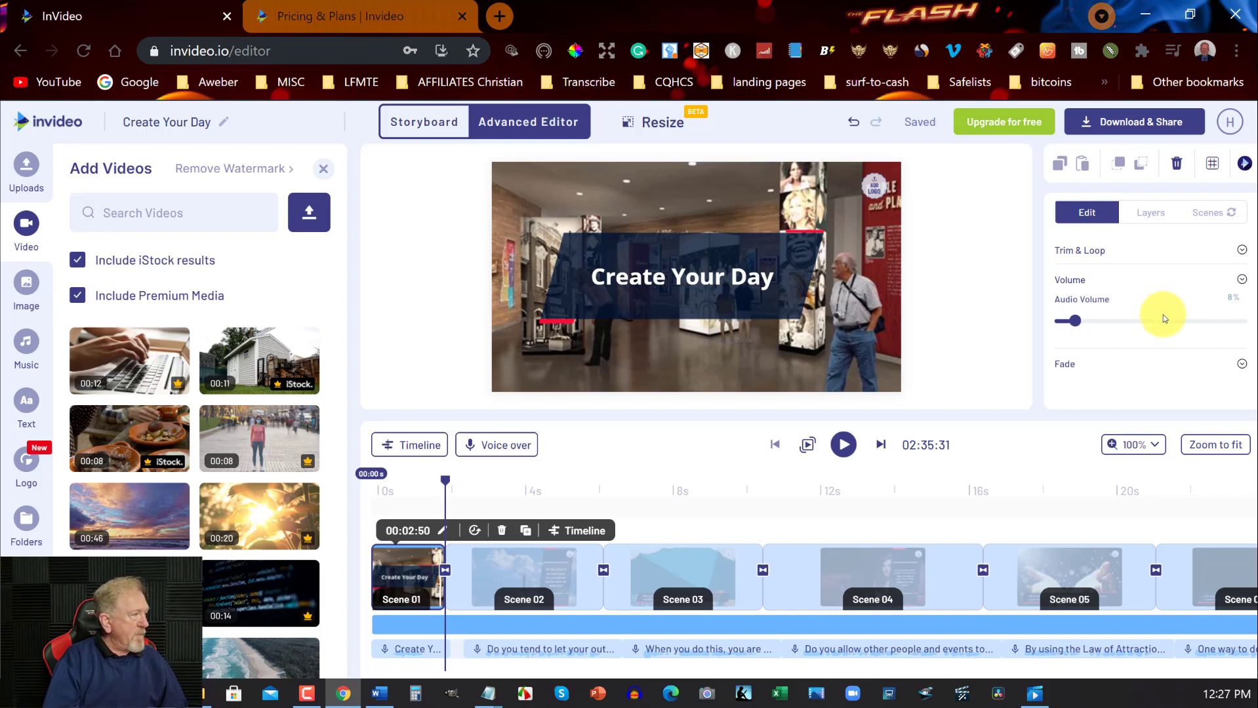
pyautogui.moveTo(598, 623)
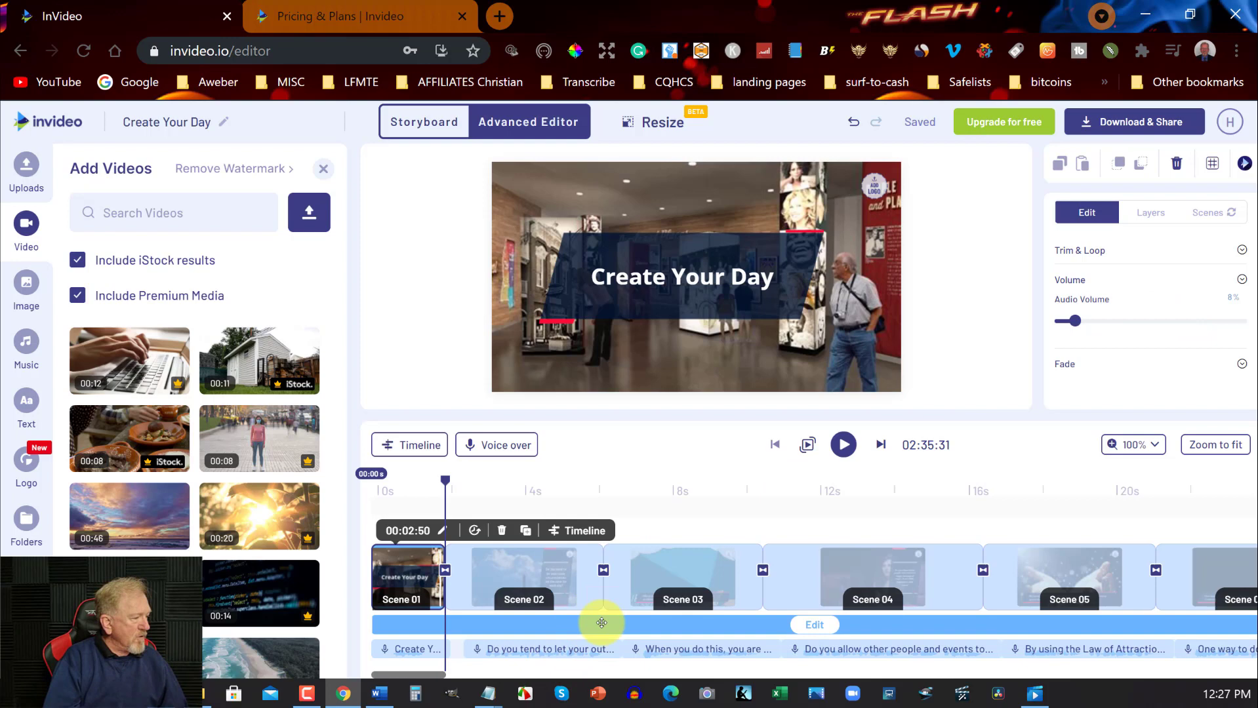
pyautogui.click(844, 445)
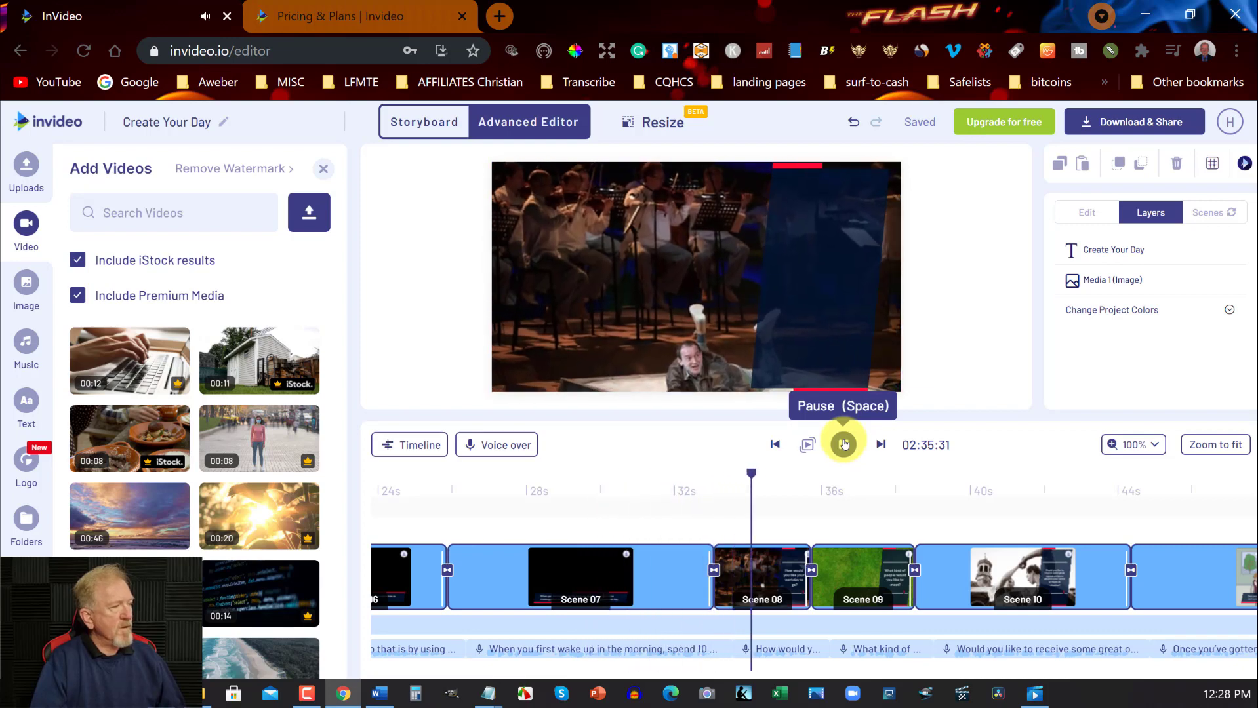
pyautogui.click(845, 444)
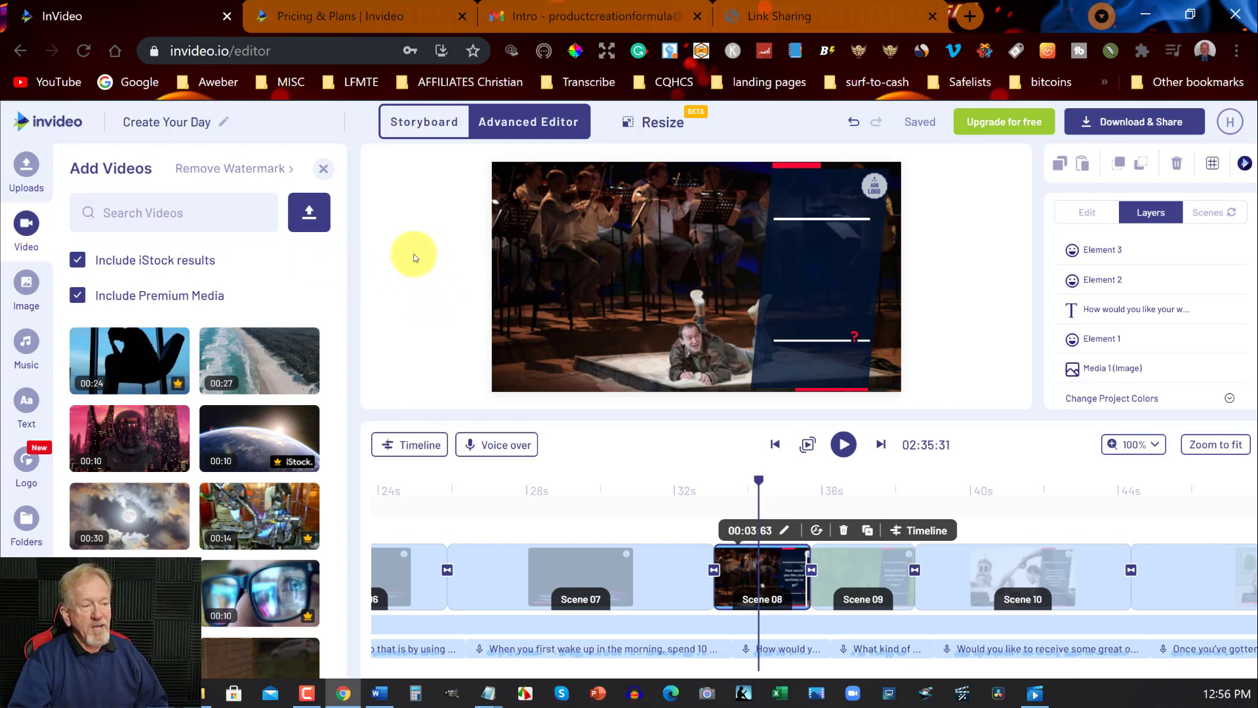
# Browse Inspiring mood music, audition Sunshine Life Full Version (02:16) and open its '...' menu.
pyautogui.click(25, 341)
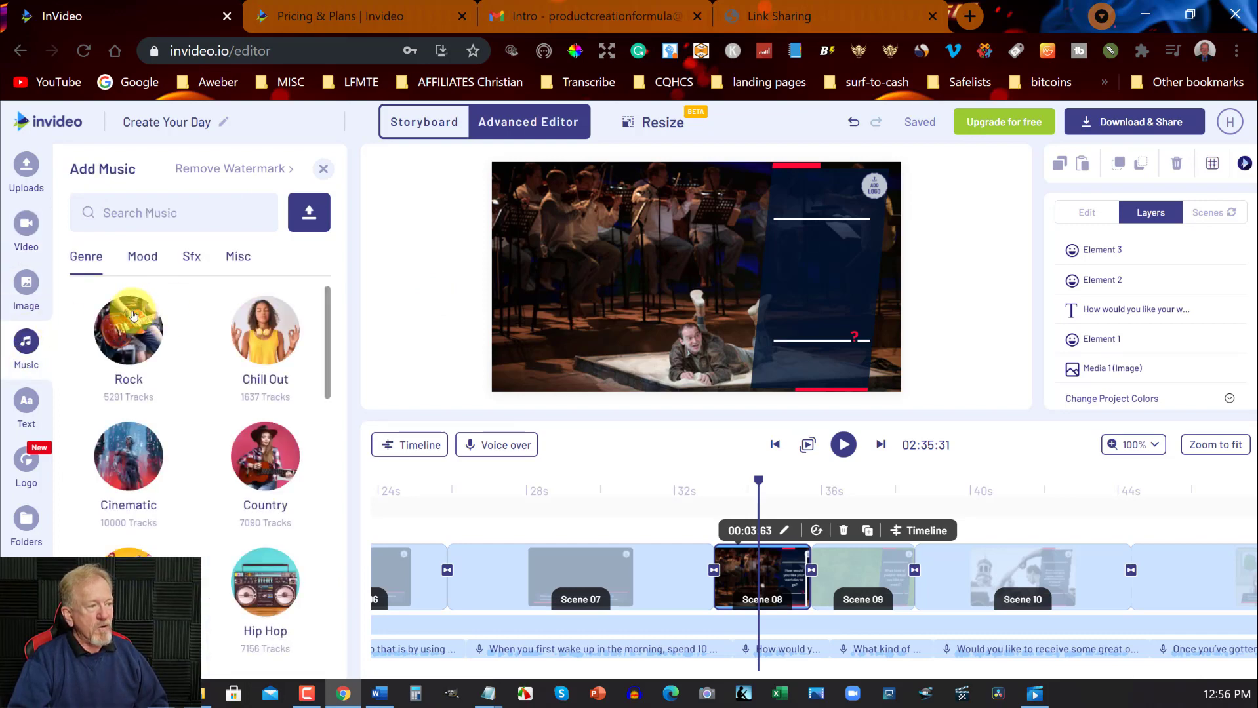
pyautogui.click(143, 259)
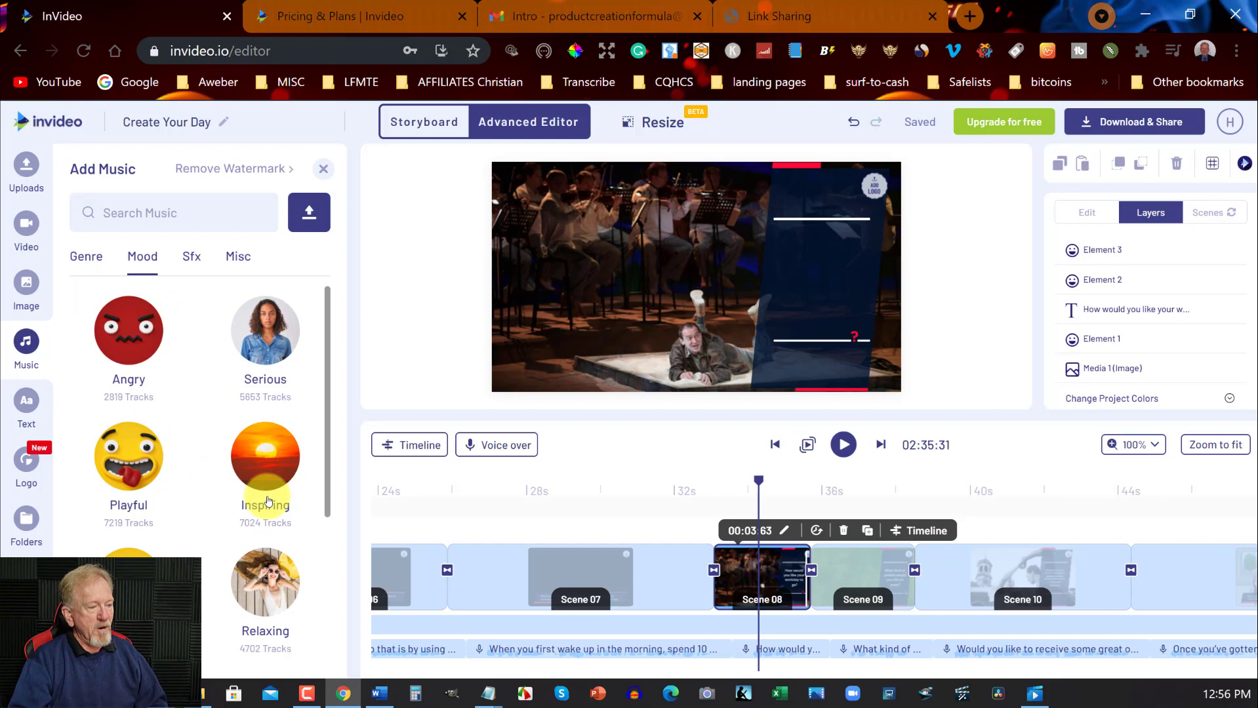
pyautogui.click(264, 445)
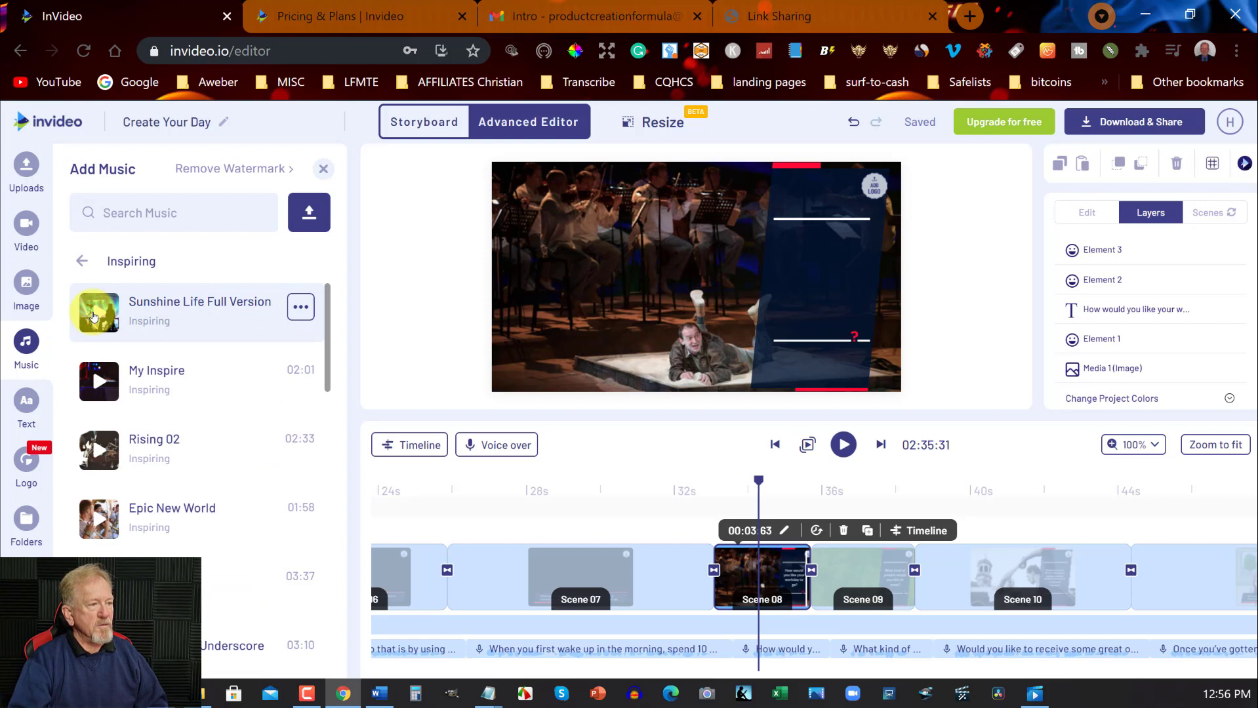
pyautogui.click(93, 317)
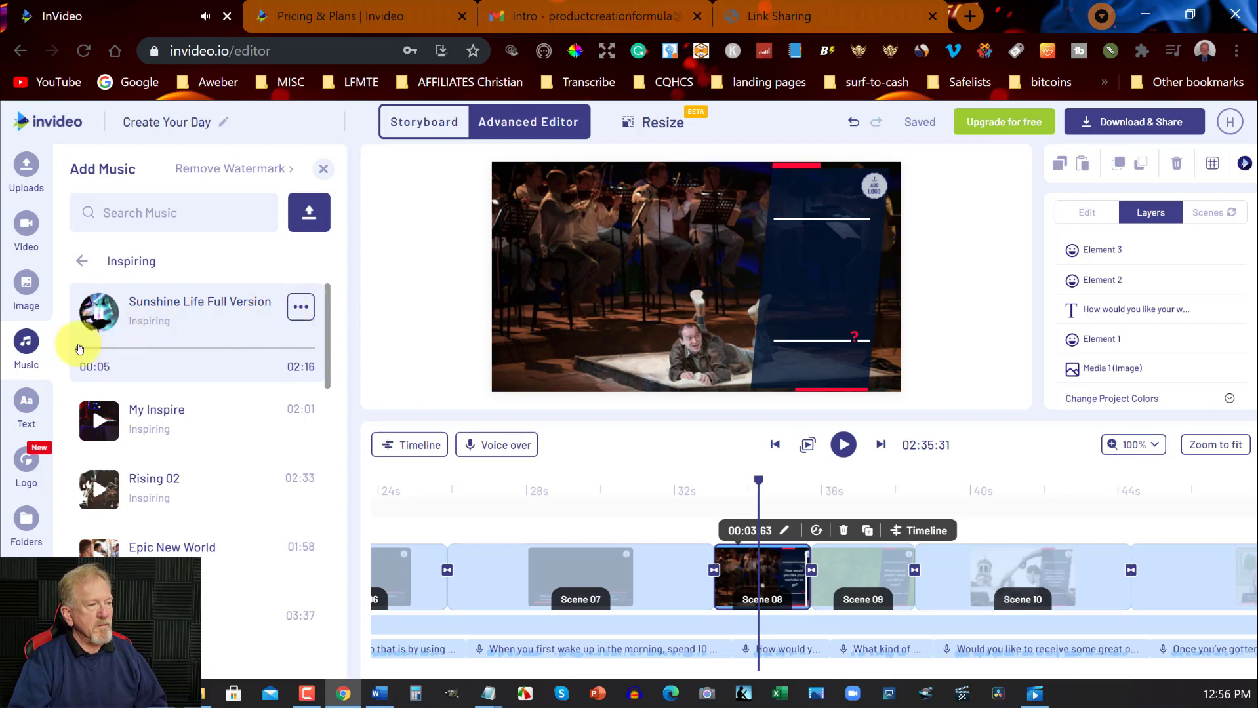
pyautogui.click(102, 311)
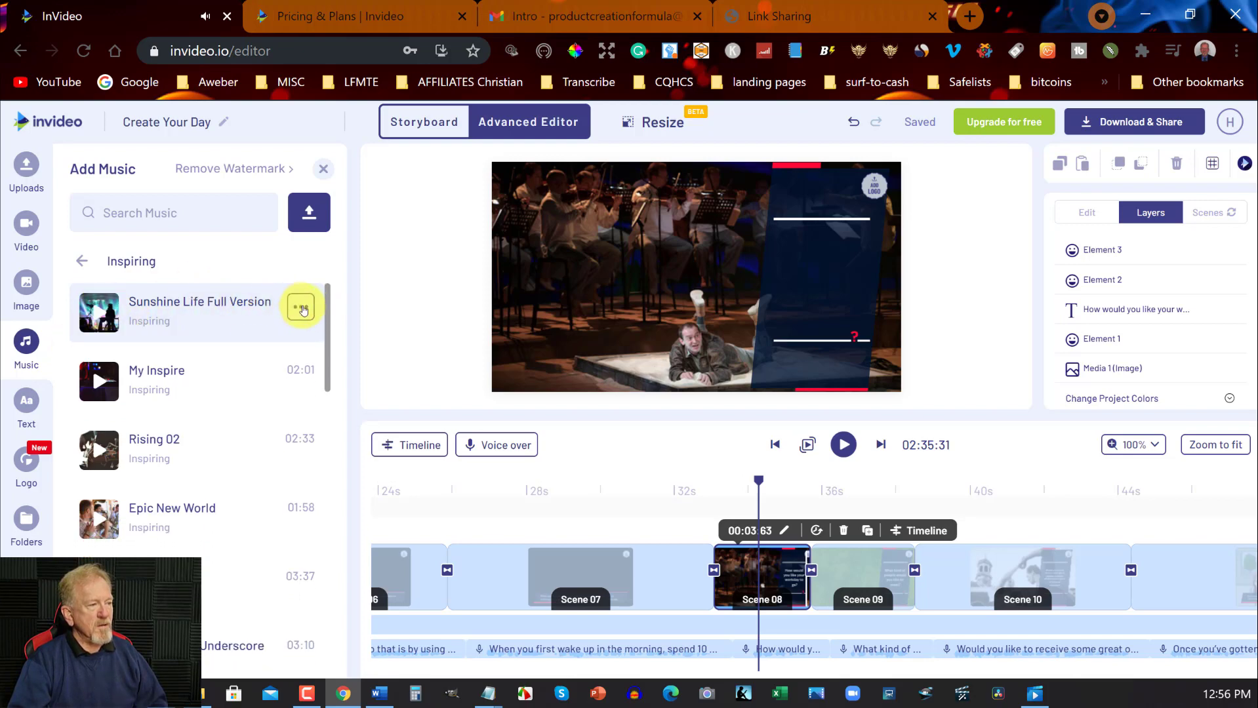
pyautogui.click(302, 307)
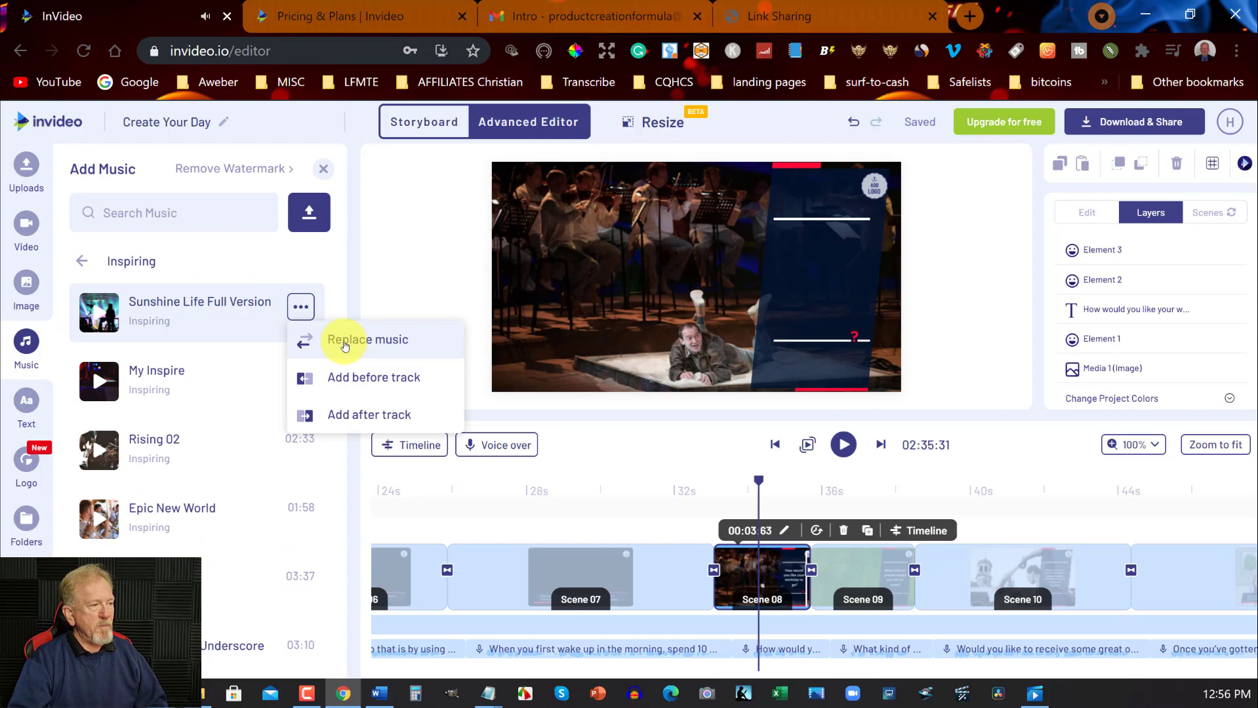
# Replace all of the project's background music with Sunshine Life Full Version, confirming the warning.
pyautogui.click(350, 343)
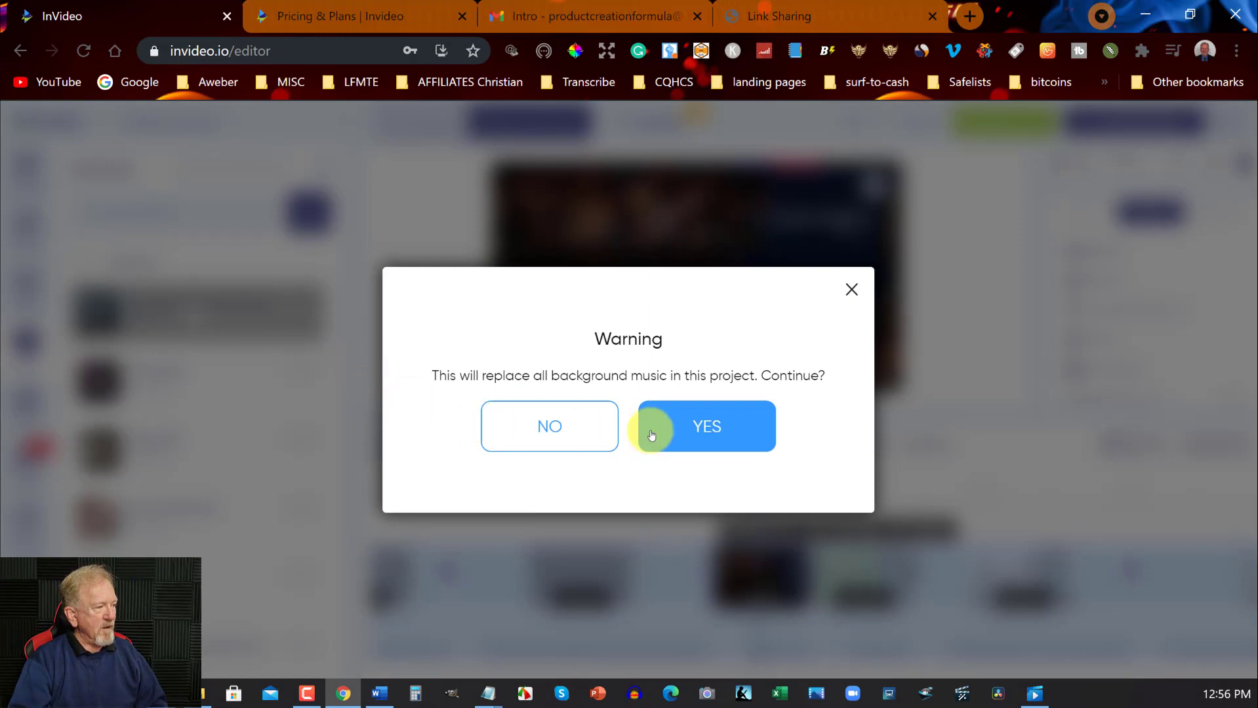
pyautogui.click(718, 424)
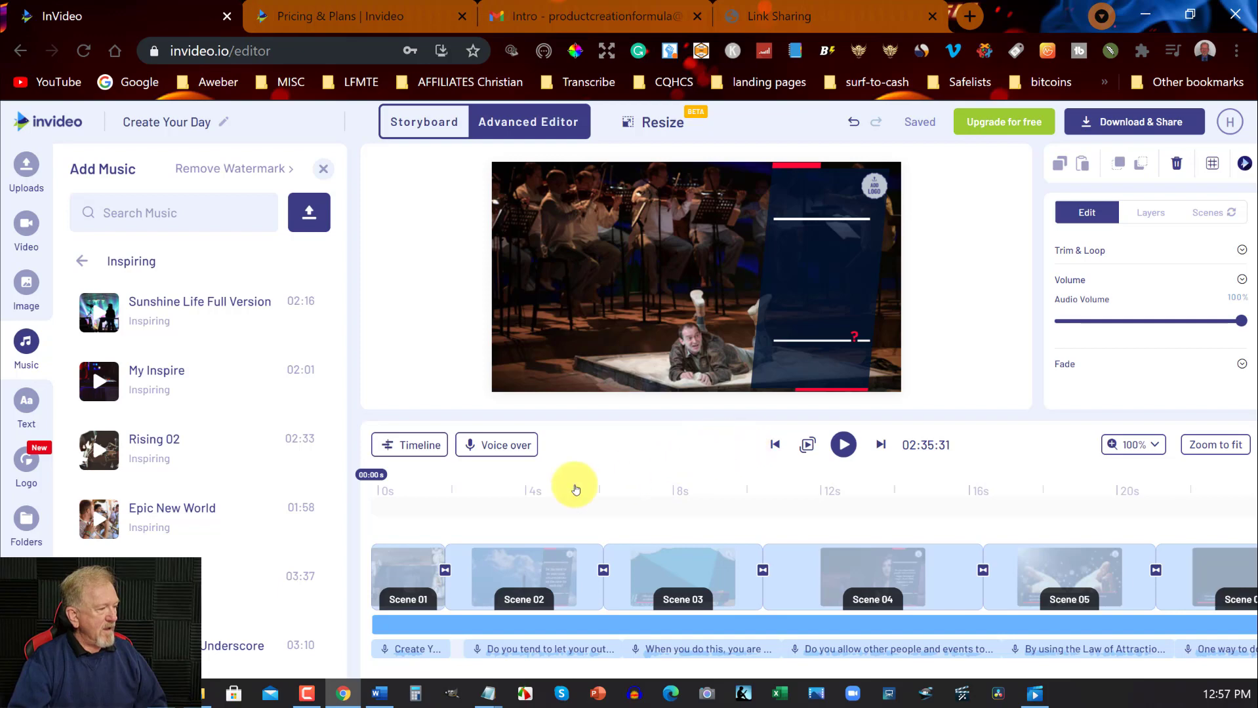
# Play the video from 0s with the Sunshine Life music track selected, pausing at scene 3.
pyautogui.click(383, 503)
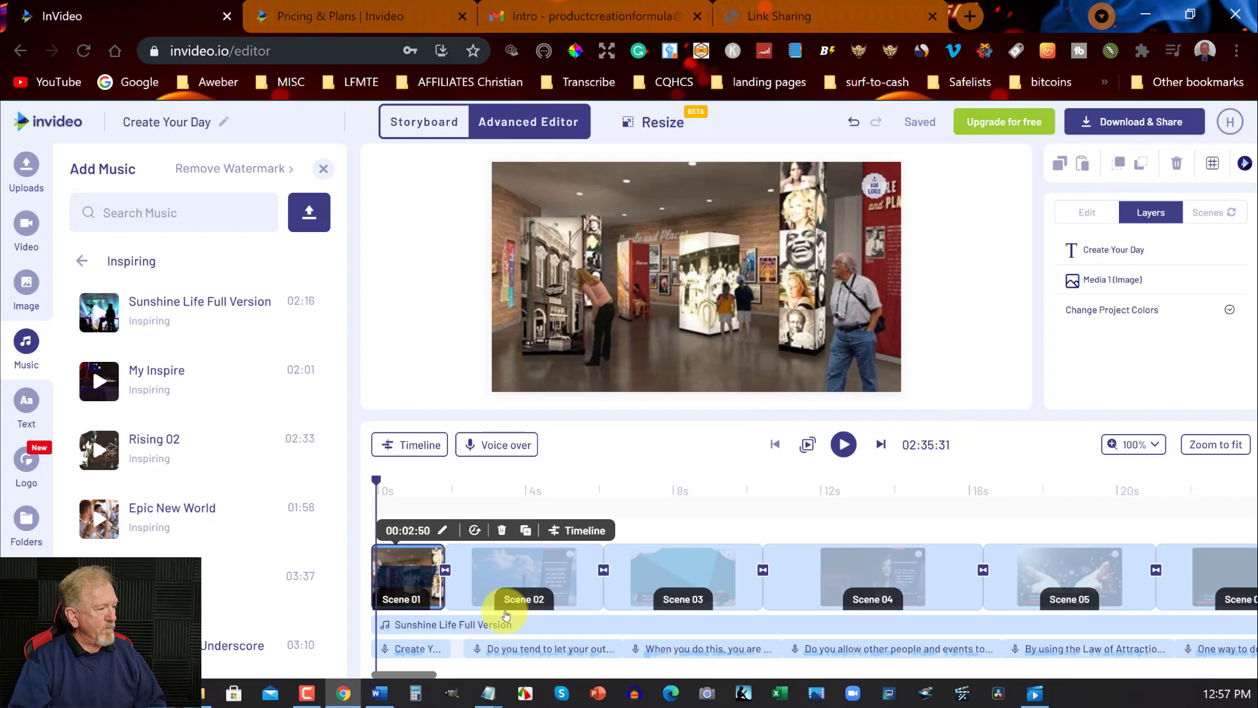
pyautogui.click(478, 627)
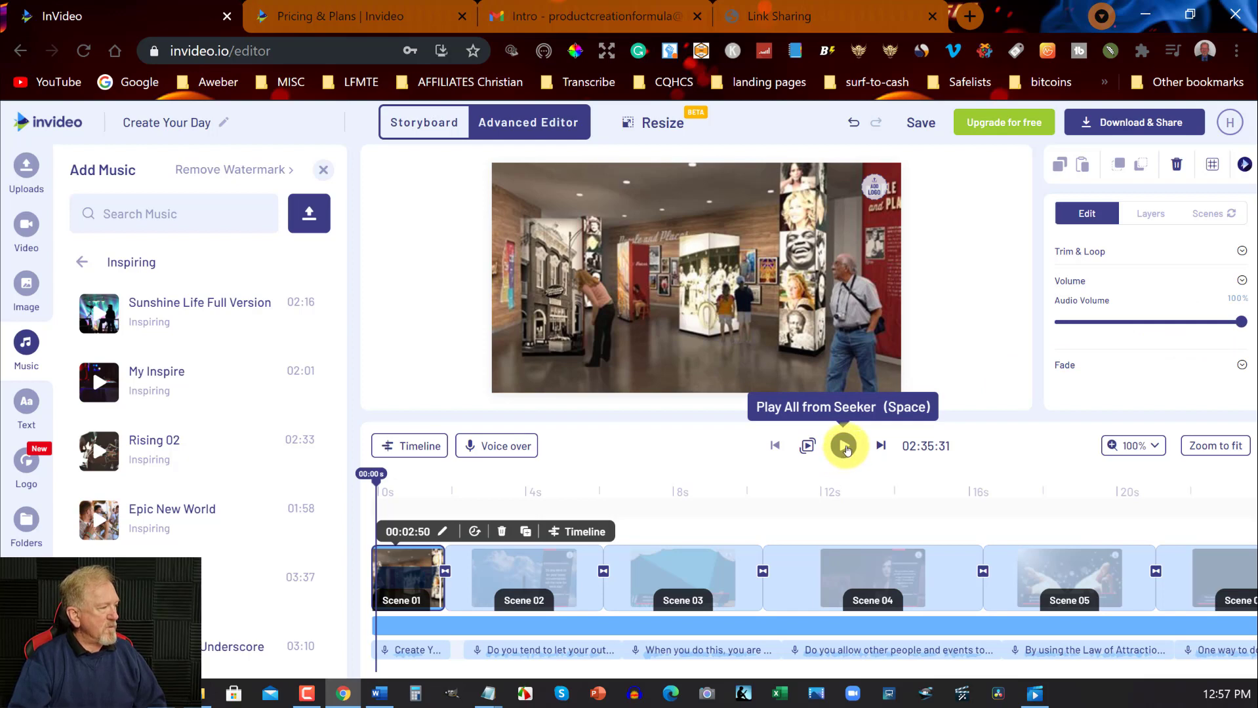
pyautogui.click(844, 446)
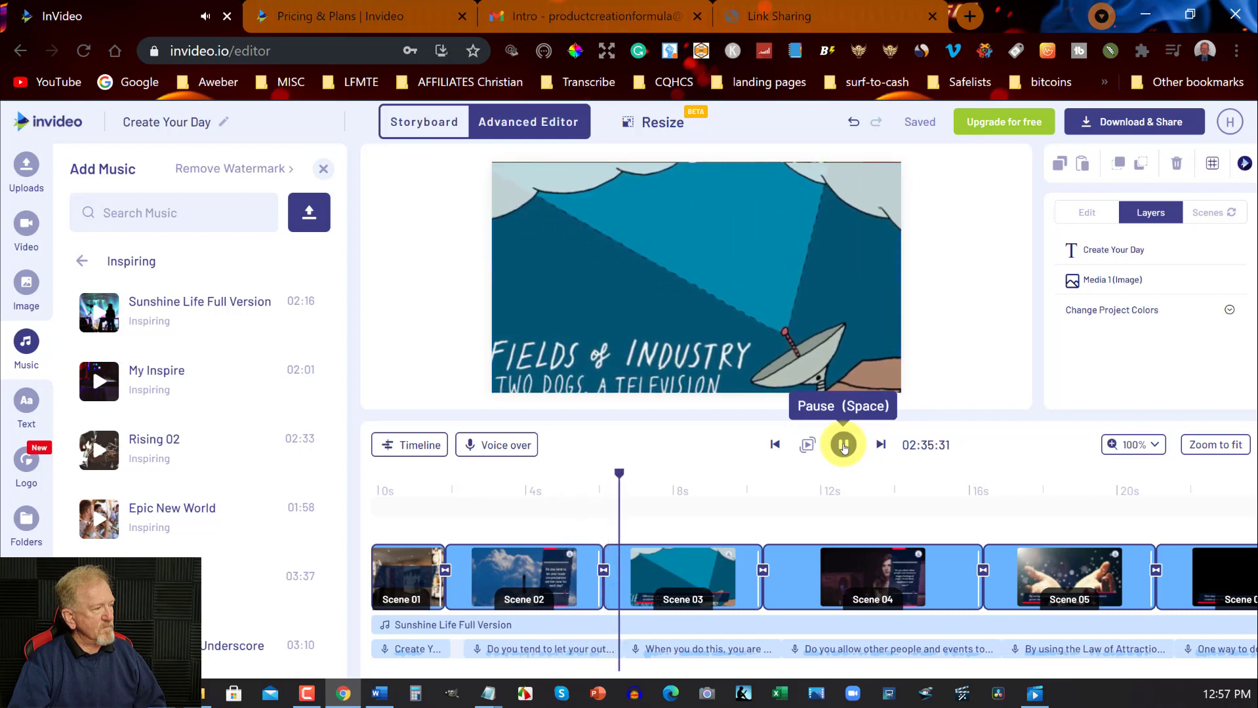
pyautogui.click(844, 445)
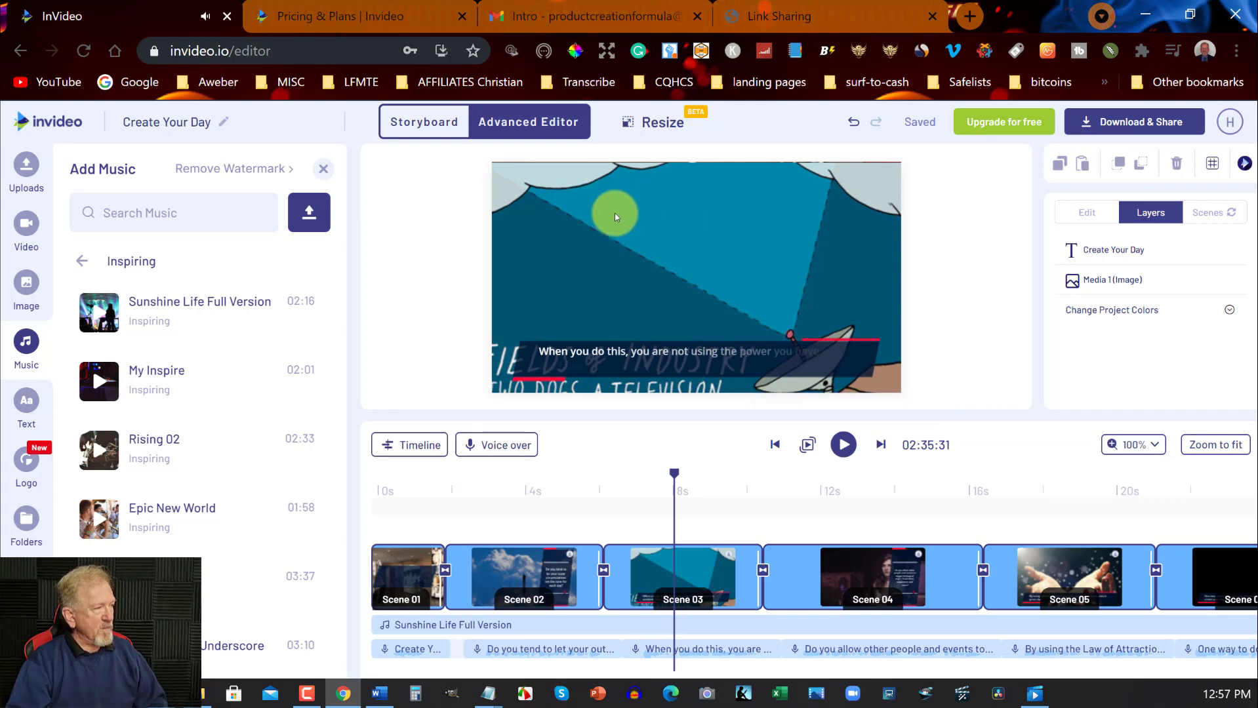
# Switch to Storyboard view and scroll to scene 3 with the Fields of Industry clip.
pyautogui.click(423, 120)
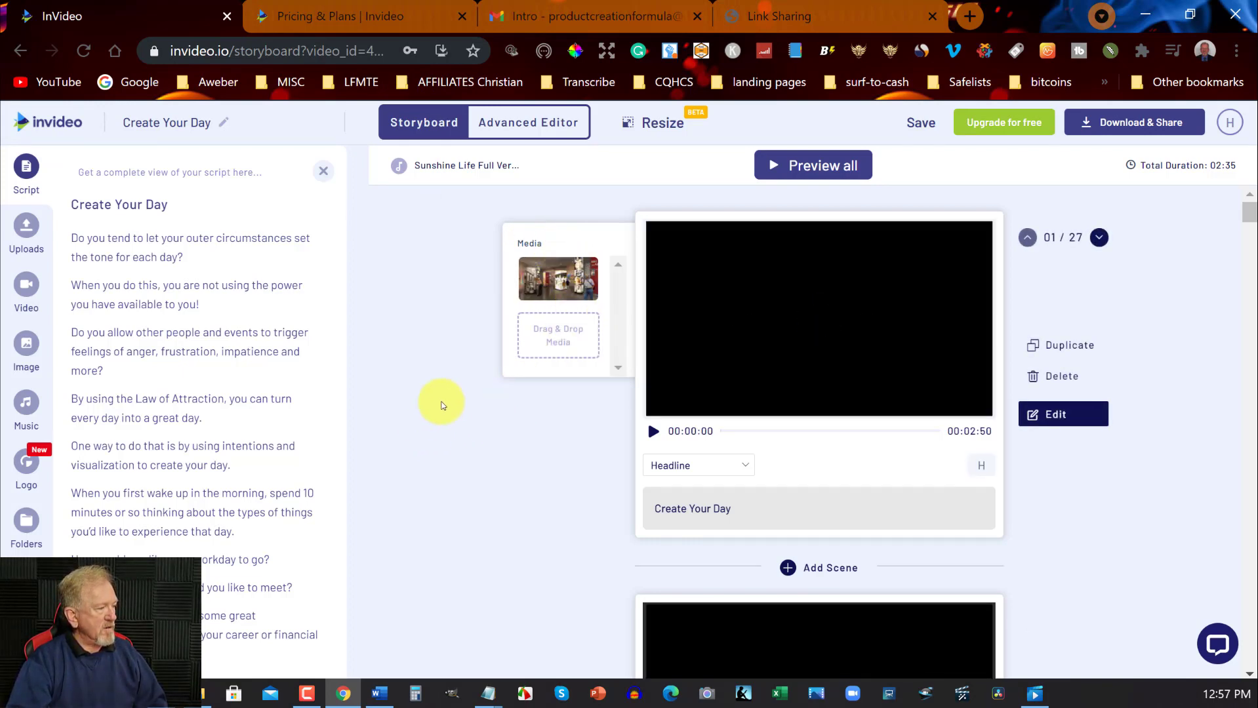
pyautogui.scroll(-5, 442, 405)
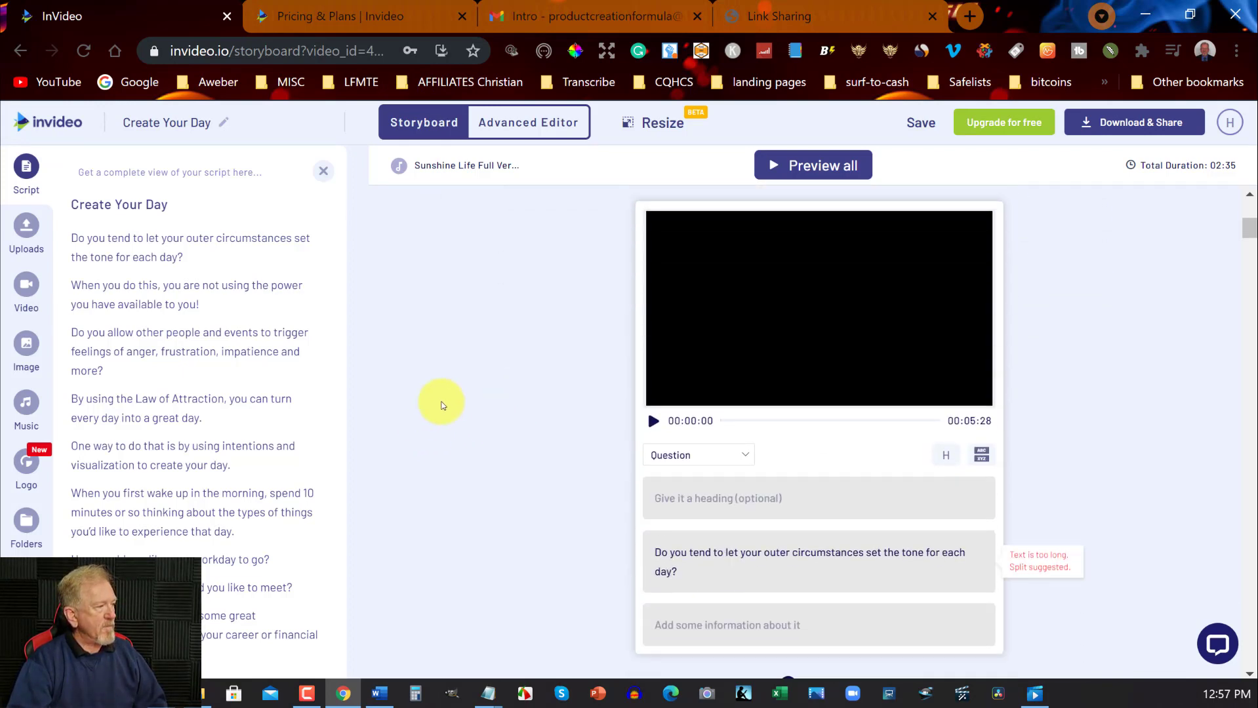
pyautogui.scroll(-5, 441, 406)
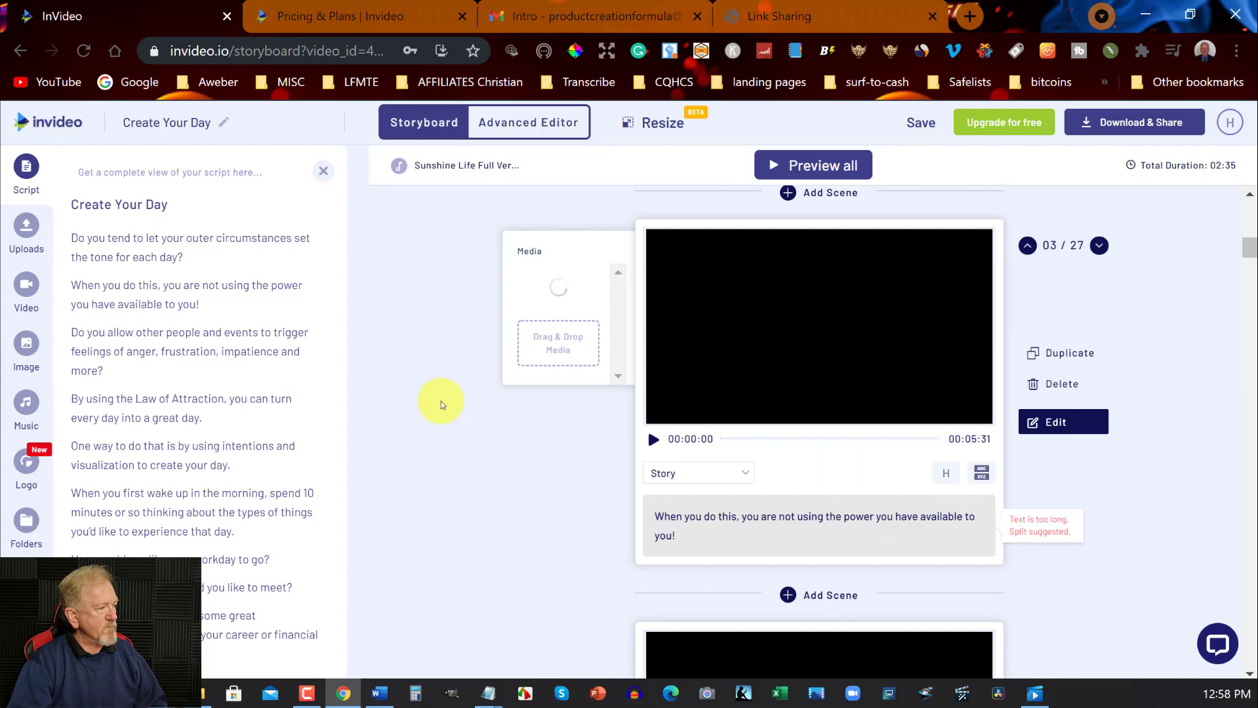
pyautogui.scroll(5, 440, 401)
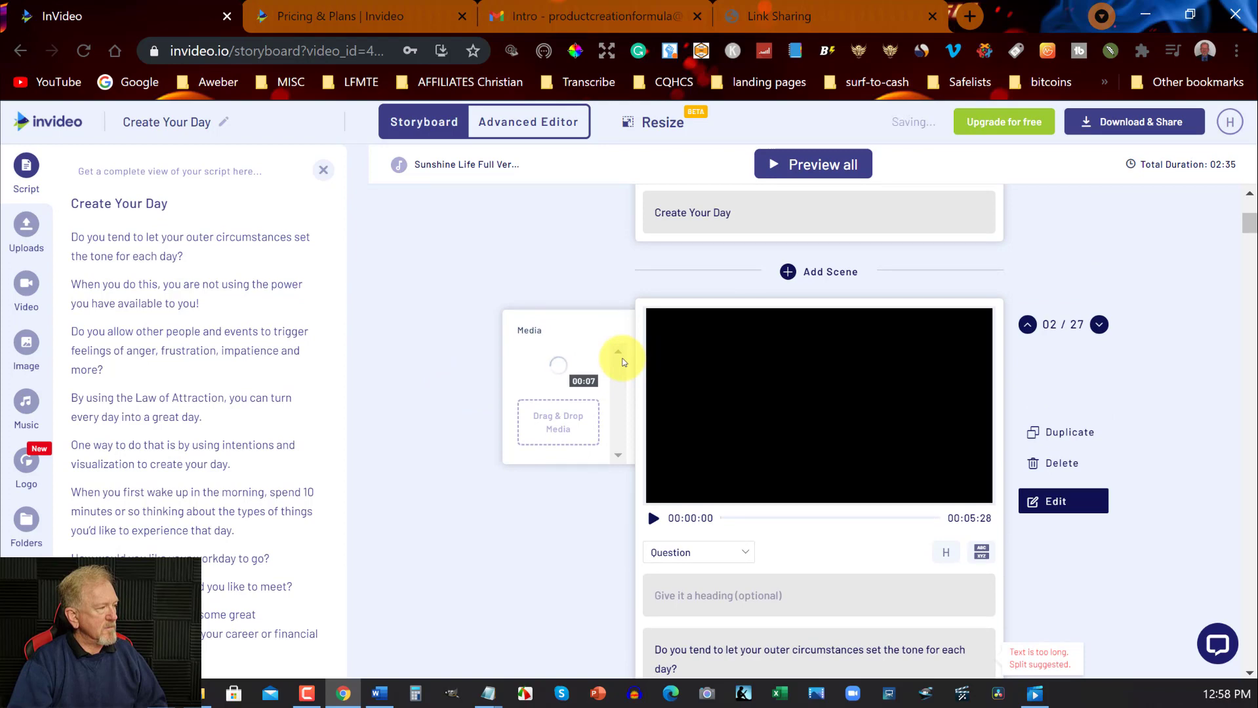
pyautogui.scroll(-3, 622, 362)
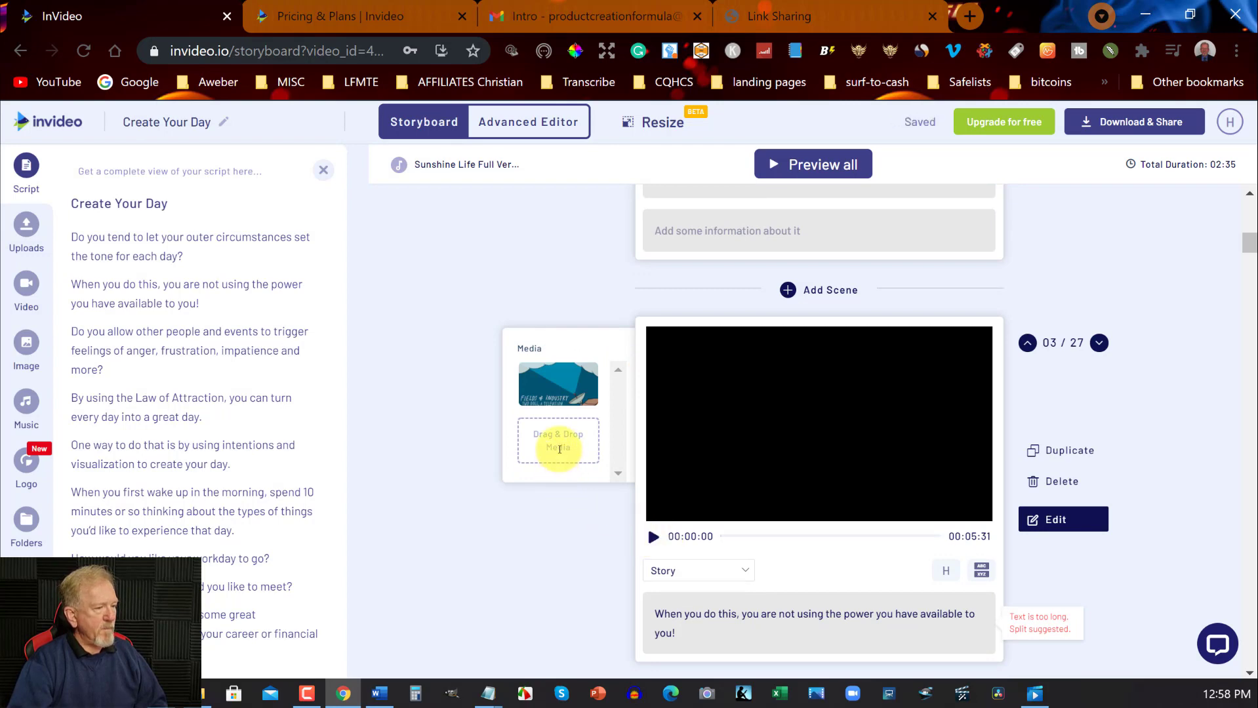
# Search the stock video library for 'power' with iStock results excluded.
pyautogui.click(20, 287)
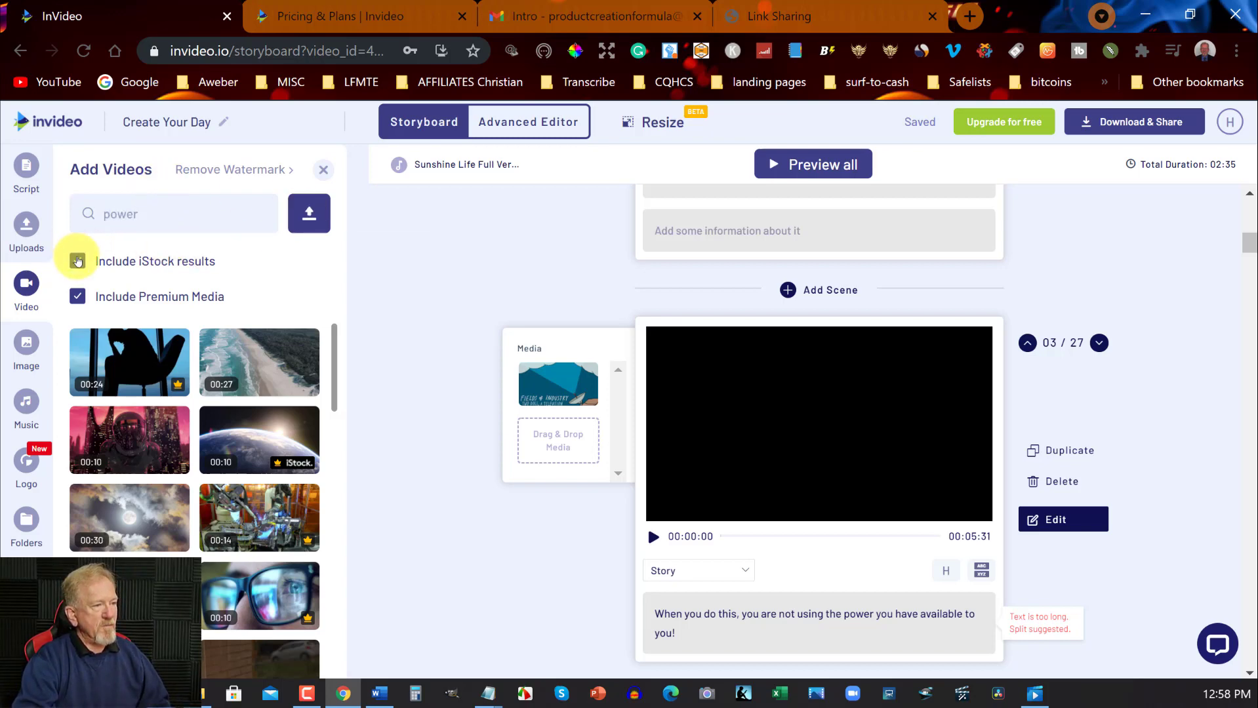
pyautogui.click(77, 261)
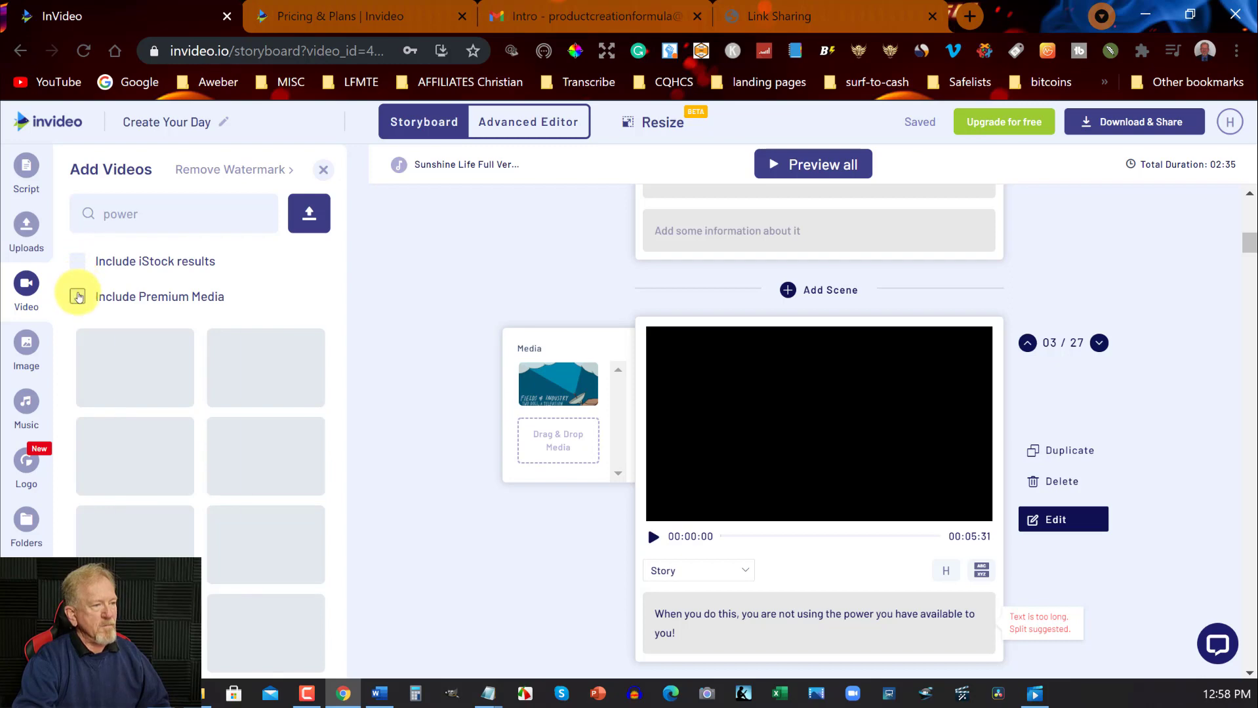
pyautogui.click(148, 202)
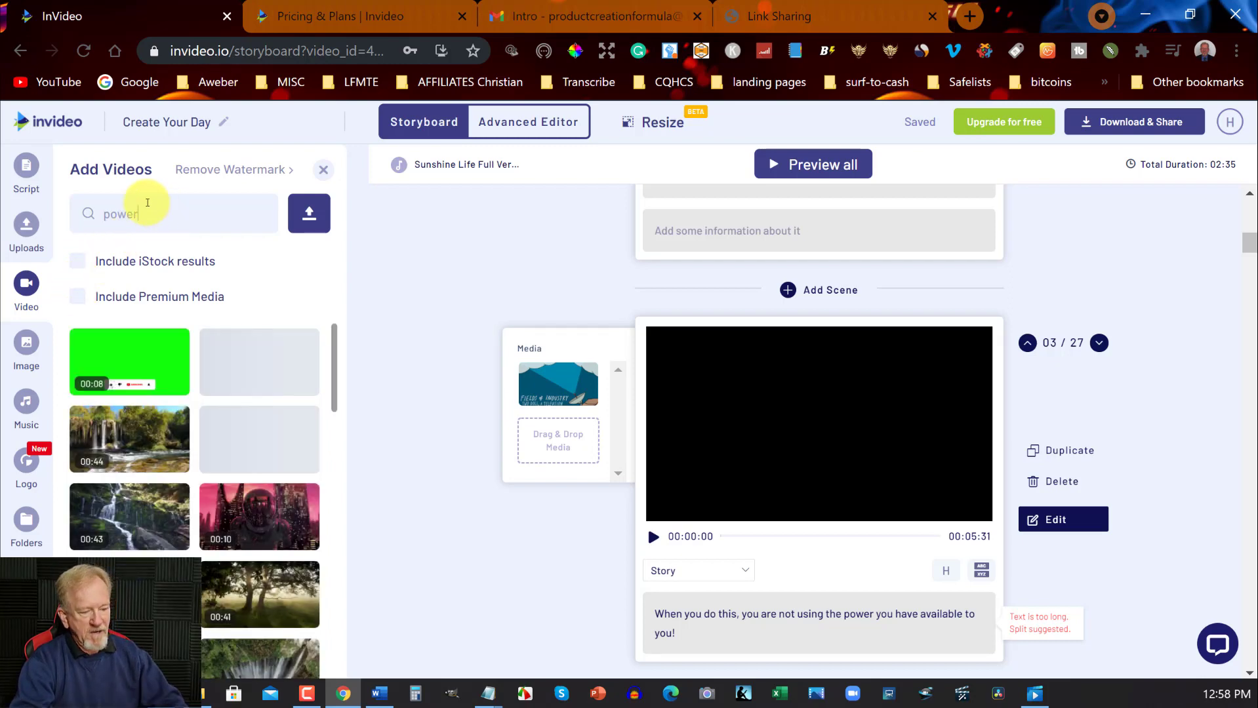
pyautogui.press('Return')
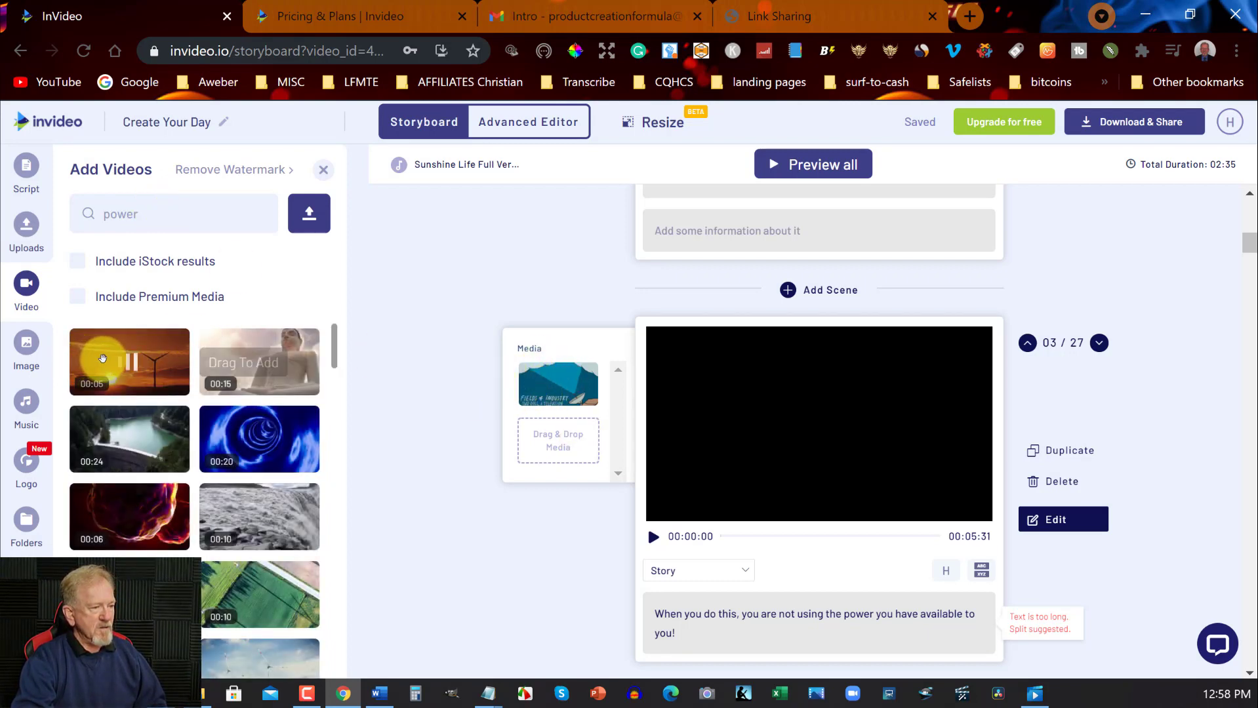
# Add the sunset wind-turbine clip to scene 3 with a 4.91-second trim, removing Fields of Industry.
pyautogui.moveTo(102, 358); pyautogui.dragTo(554, 449)
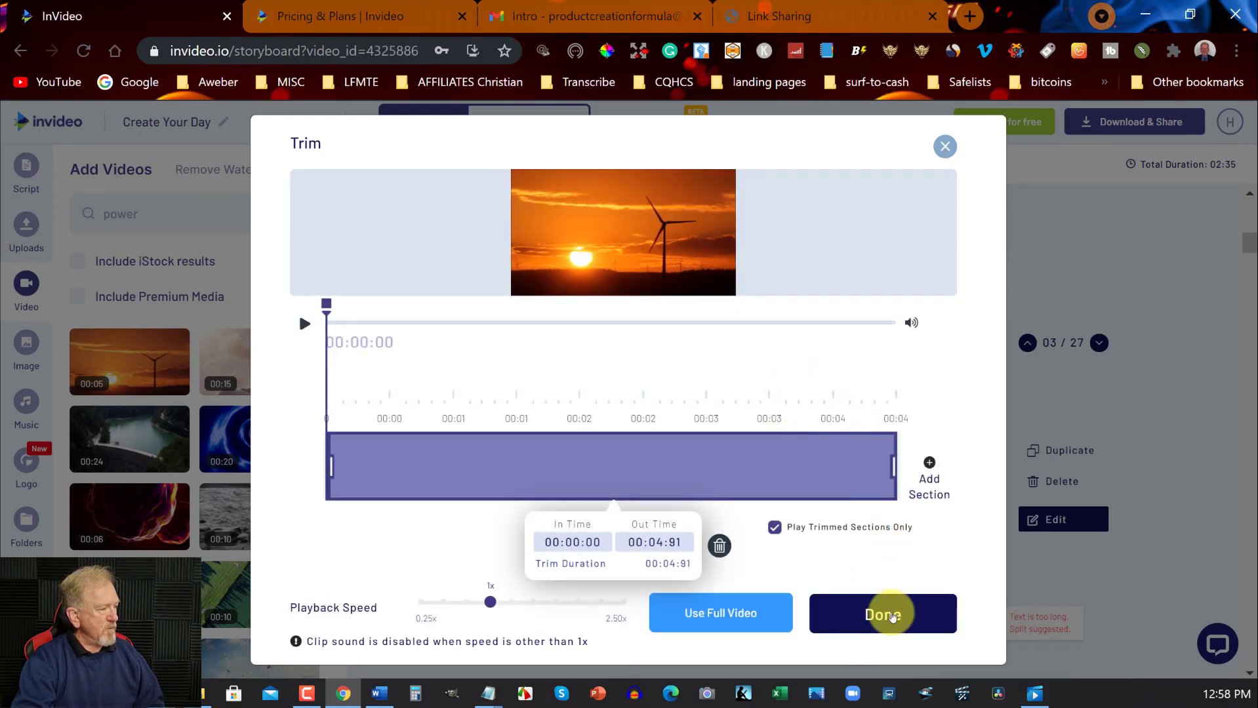
pyautogui.click(892, 616)
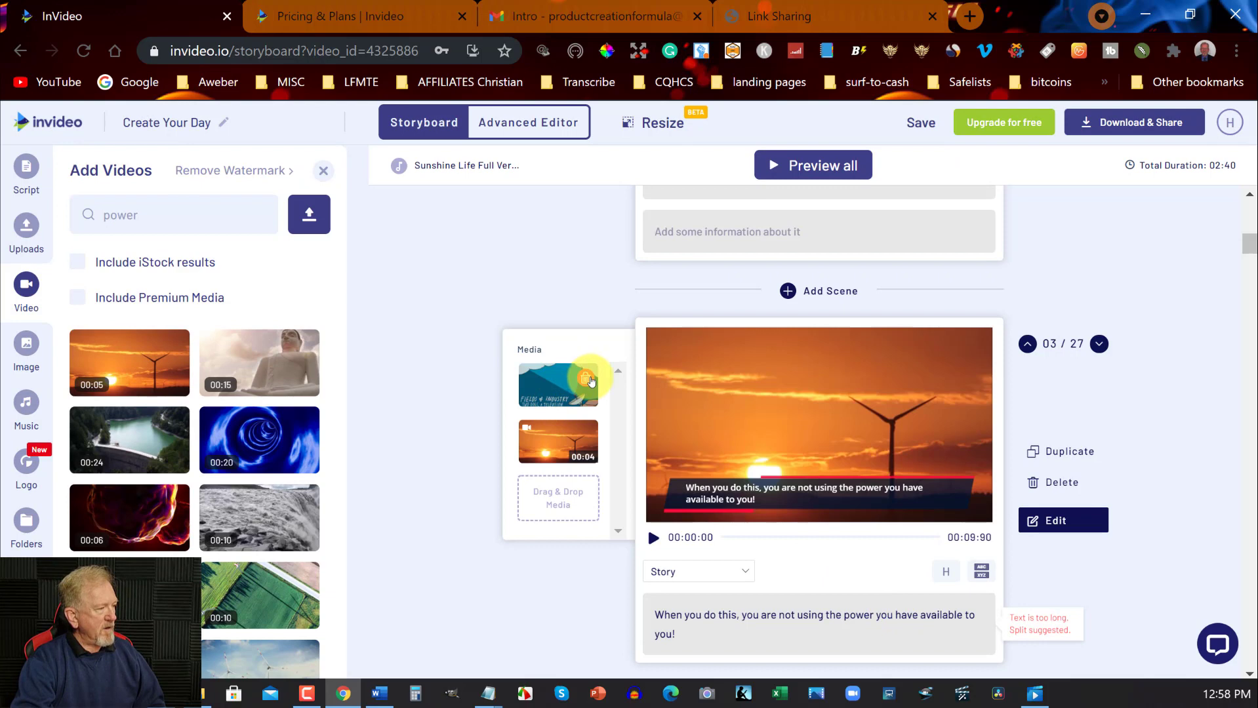
pyautogui.click(586, 379)
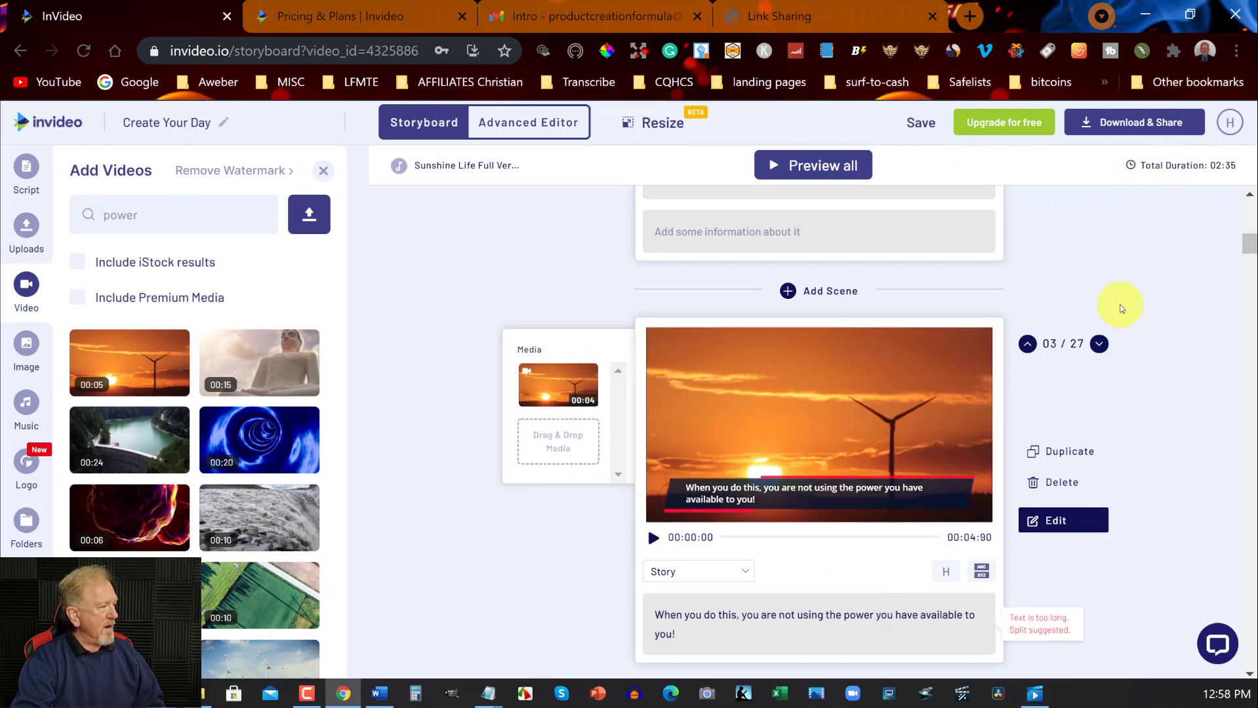
# Back in the Advanced Editor, play from the start to check scene 3's wind-turbine clip, pausing at scene 4.
pyautogui.click(520, 121)
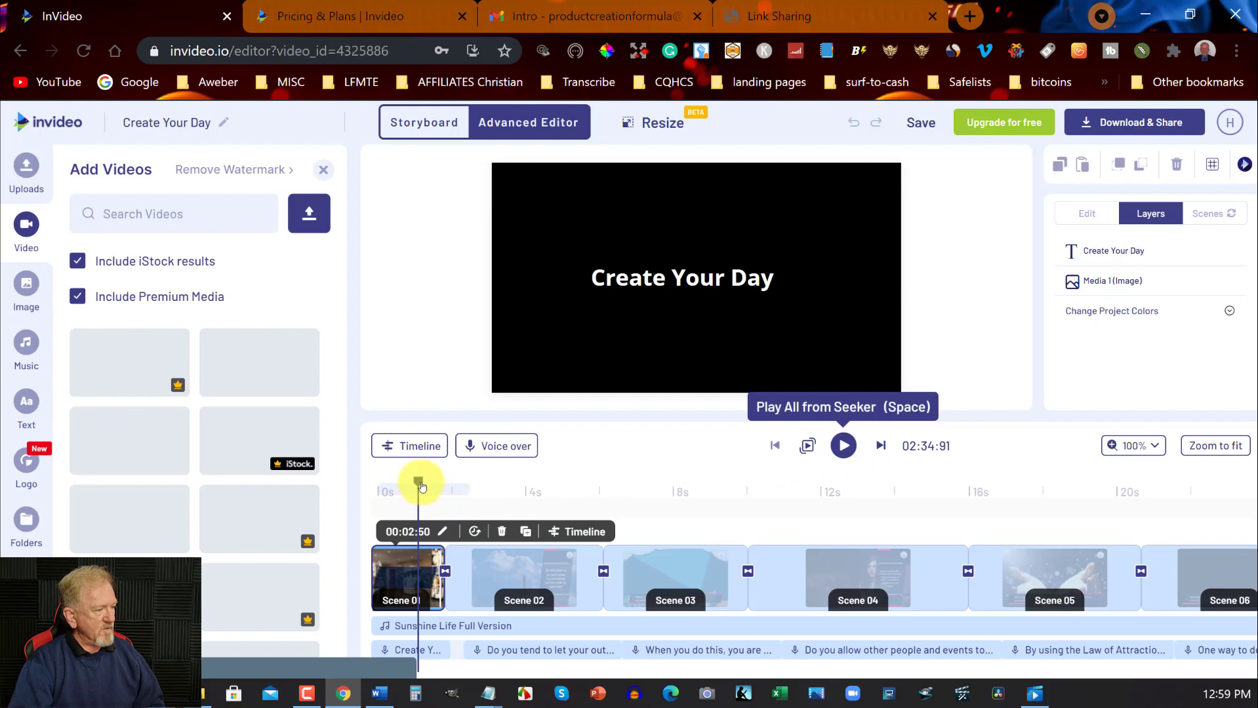
pyautogui.click(367, 484)
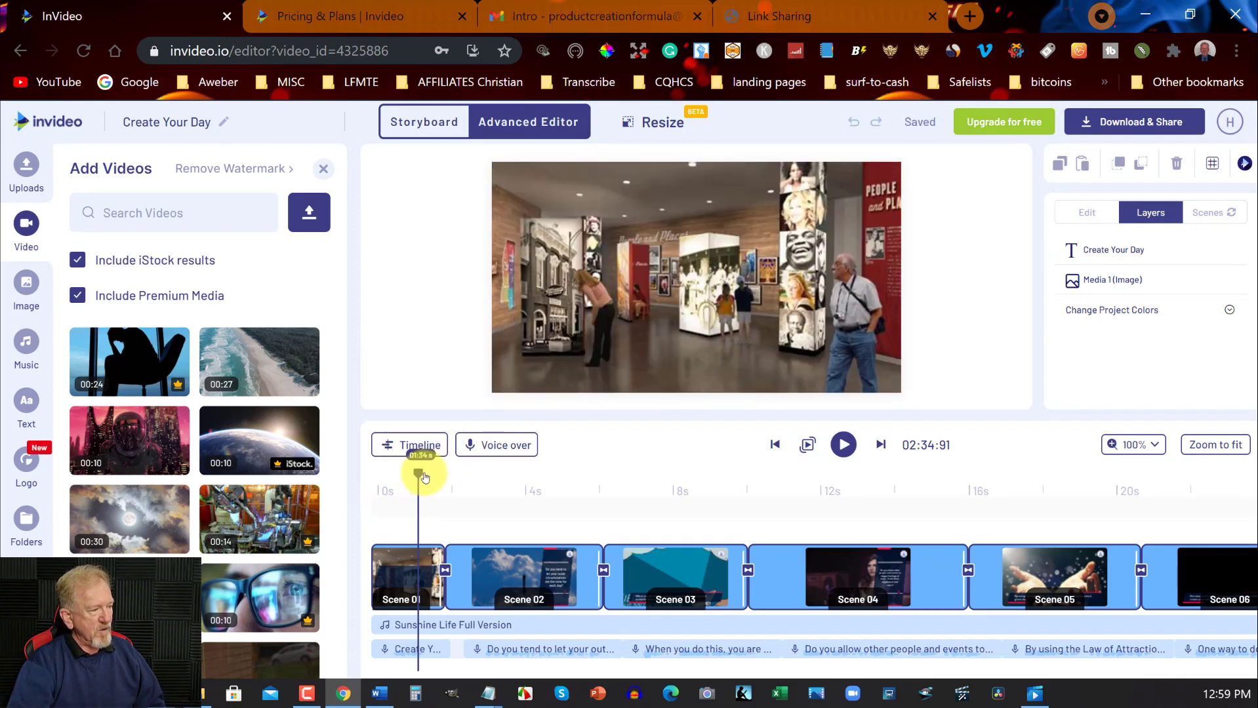
pyautogui.click(425, 477)
pyautogui.moveTo(421, 473); pyautogui.dragTo(375, 473)
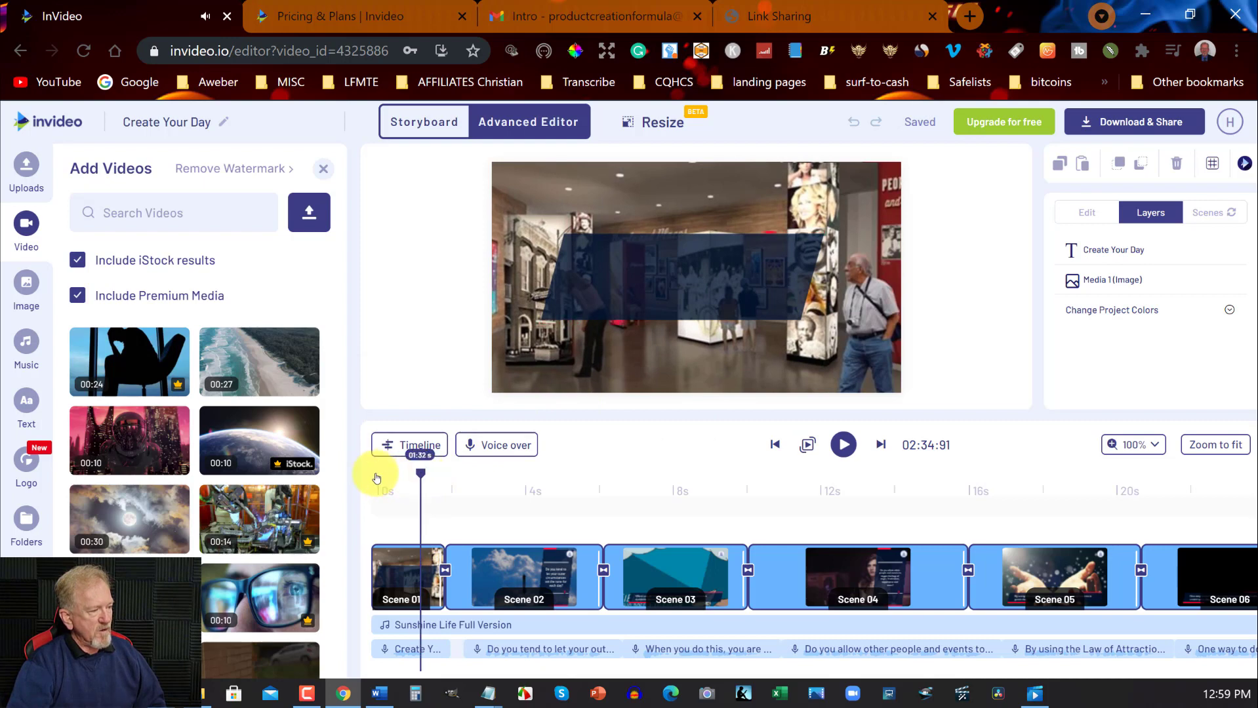
pyautogui.click(851, 444)
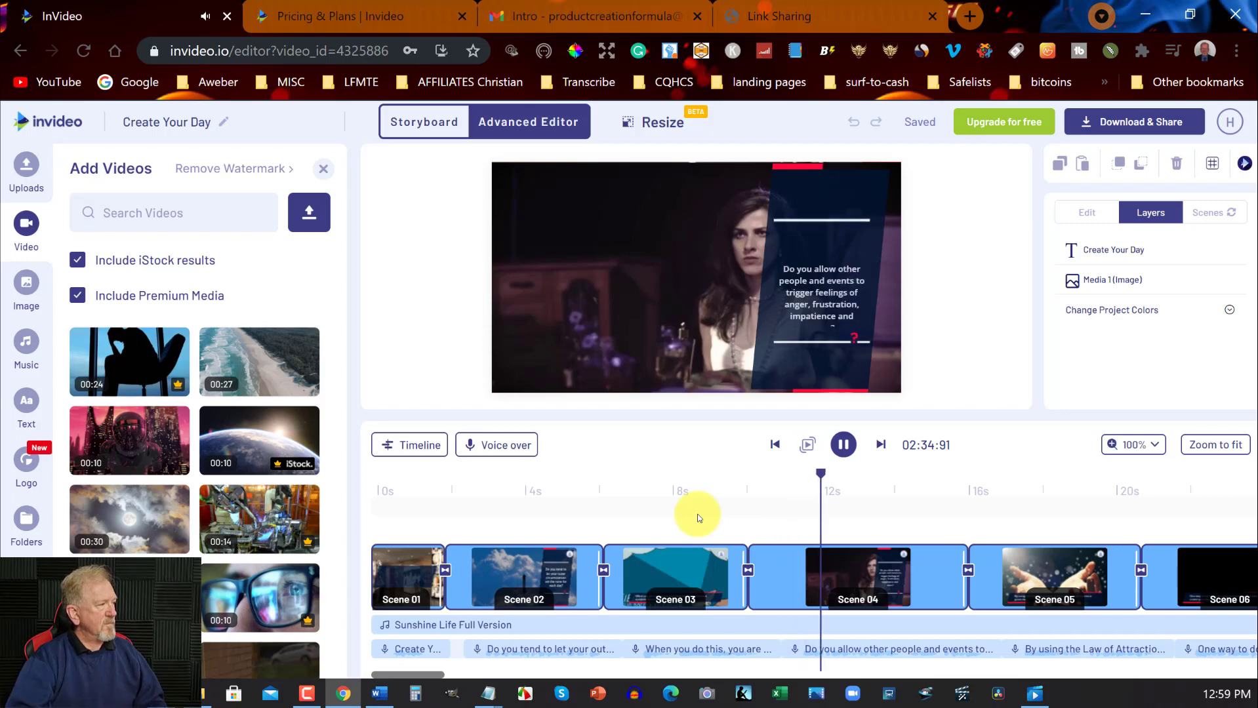
pyautogui.click(844, 447)
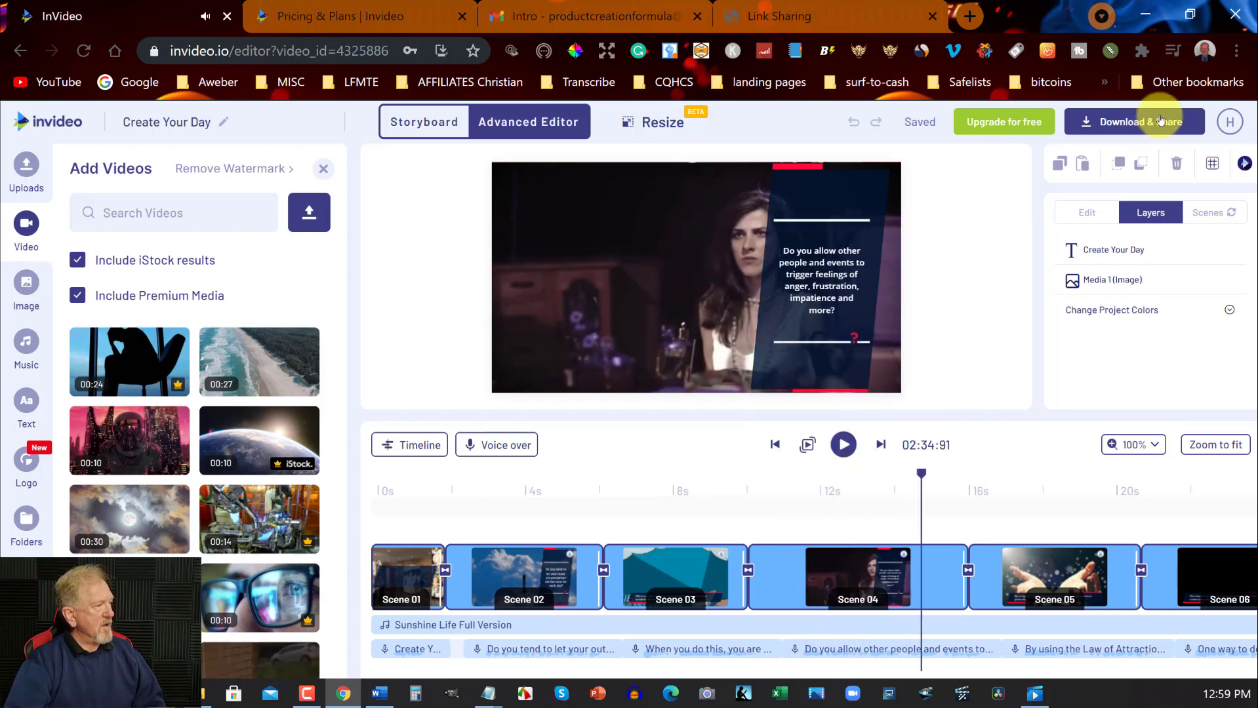
# Export the Create Your Day video via Download & Share.
pyautogui.click(1086, 125)
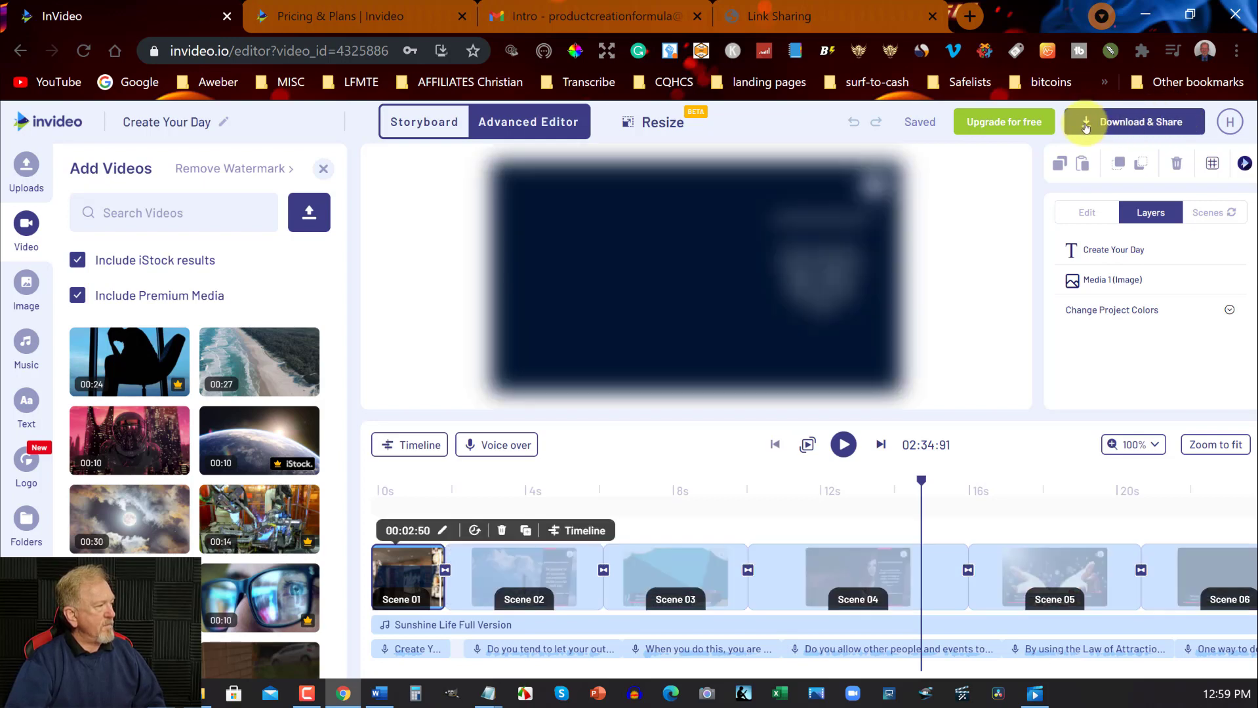